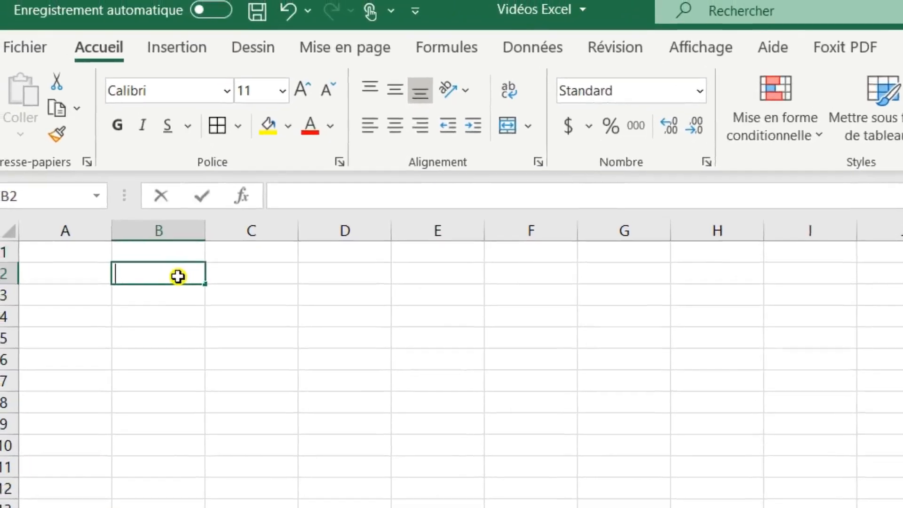
Step: Enter the text Maison in cell B2 and the number 23 in cell B3
type("Maison")
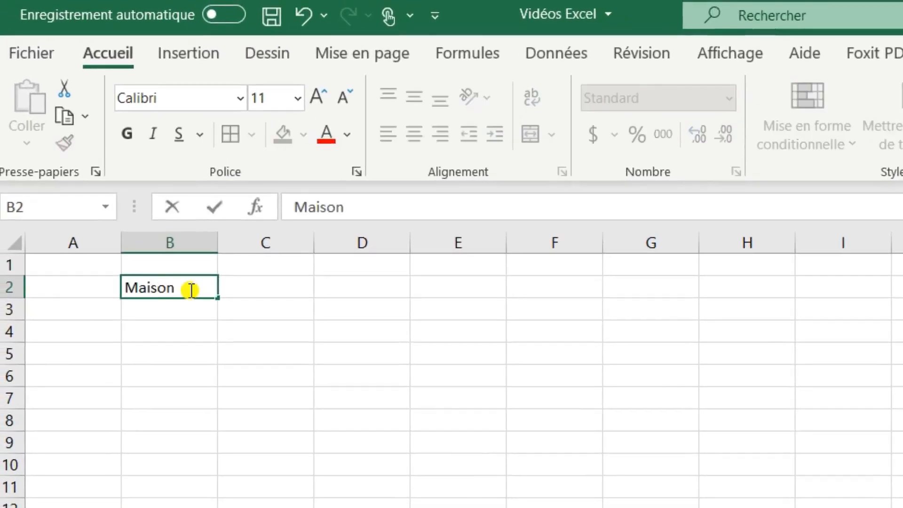
key("Return")
type("23")
key("Return")
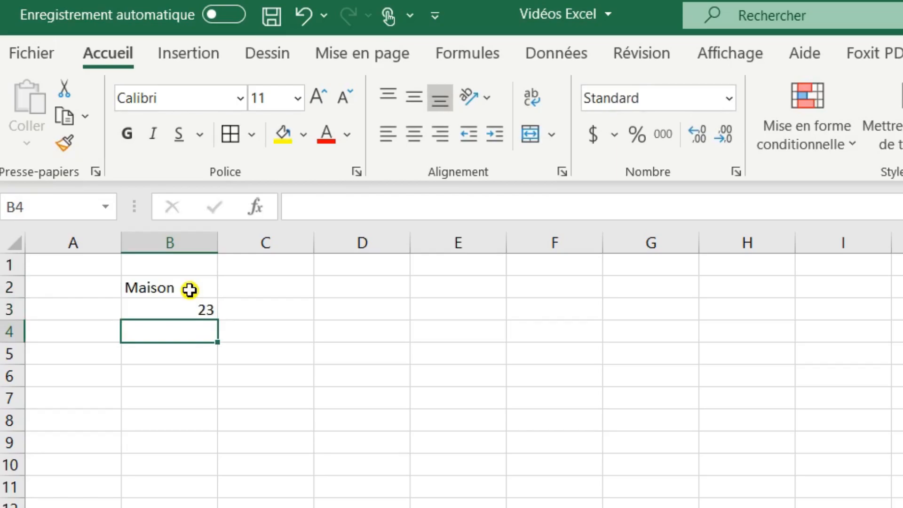
Step: Enter the formula =2+3 in cell B4 and sum B3:B4 with SOMME in cell B5
type("=2+3")
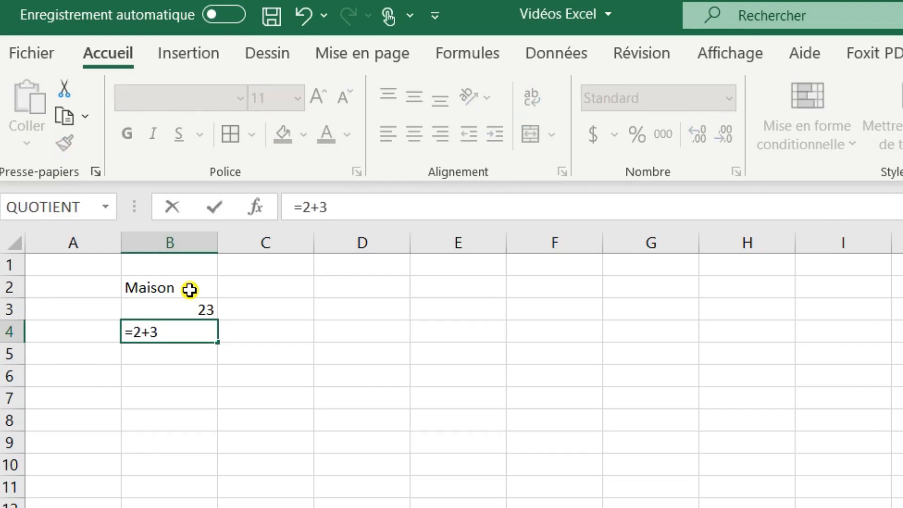
key("Return")
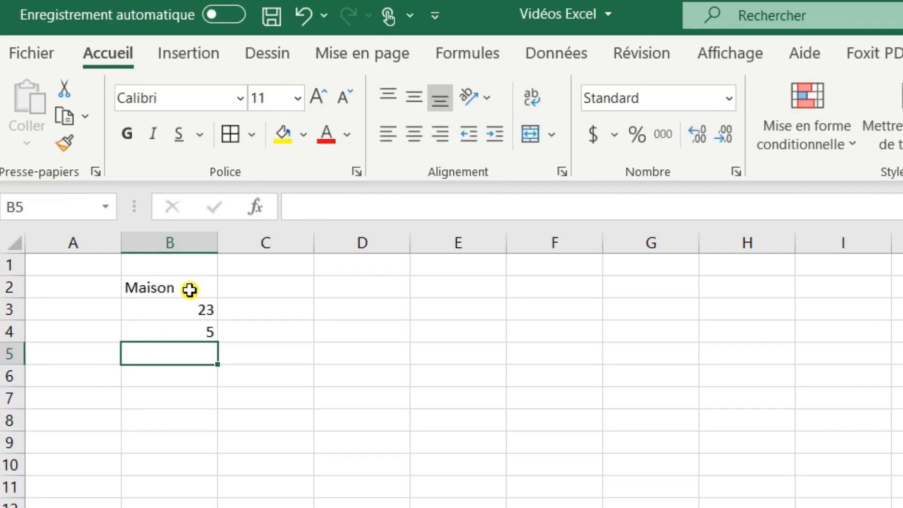
key("alt+=")
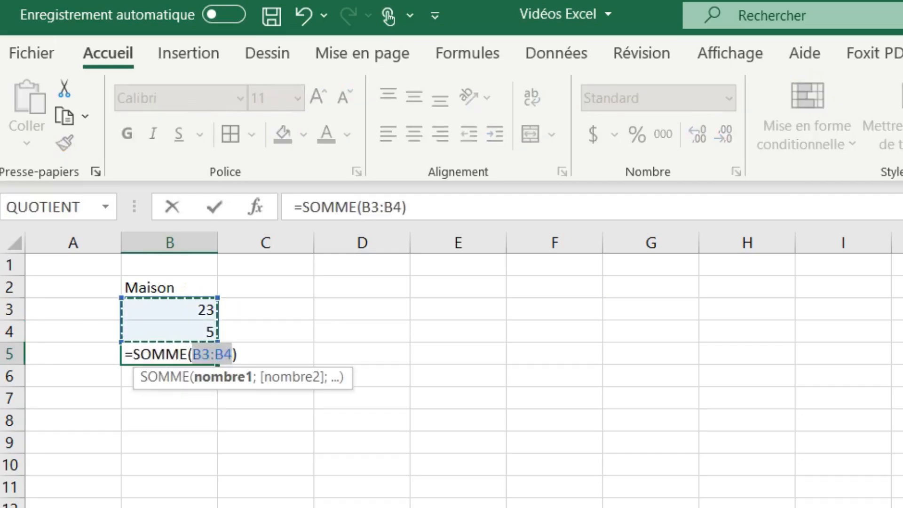
key("Return")
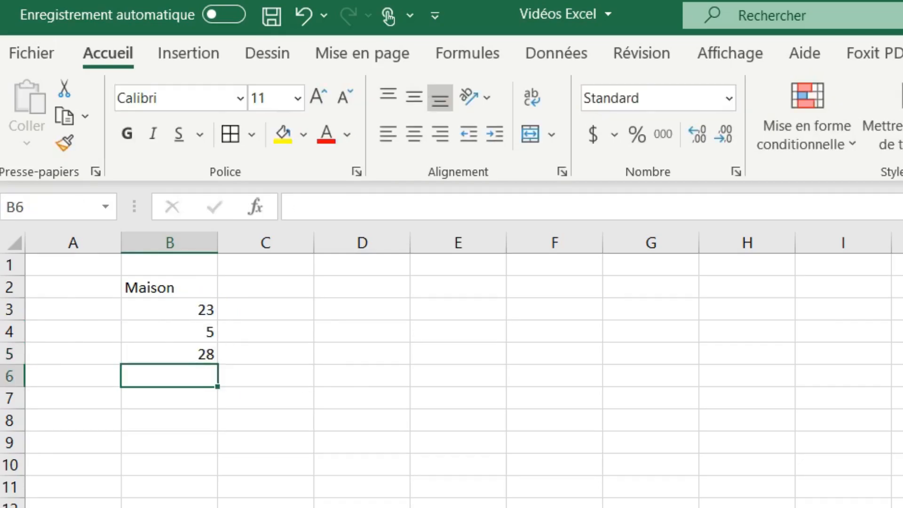
Step: Examine which column and row cell B2 belongs to, and inspect the underlying contents of cells B2 through B5
left_click(139, 283)
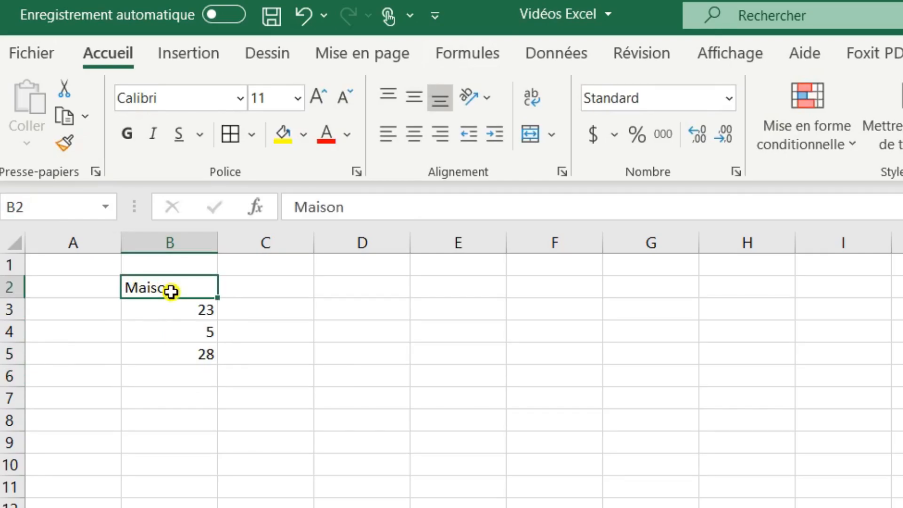
left_click(270, 327)
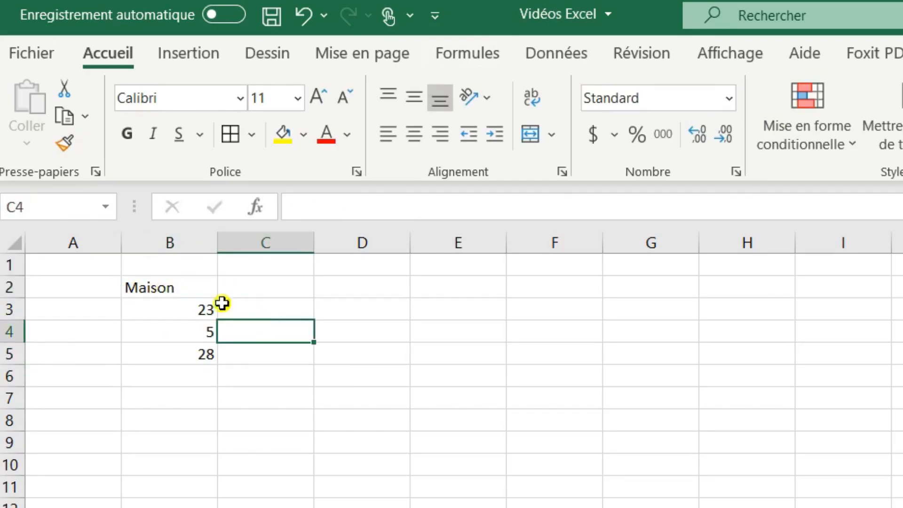
left_click(197, 288)
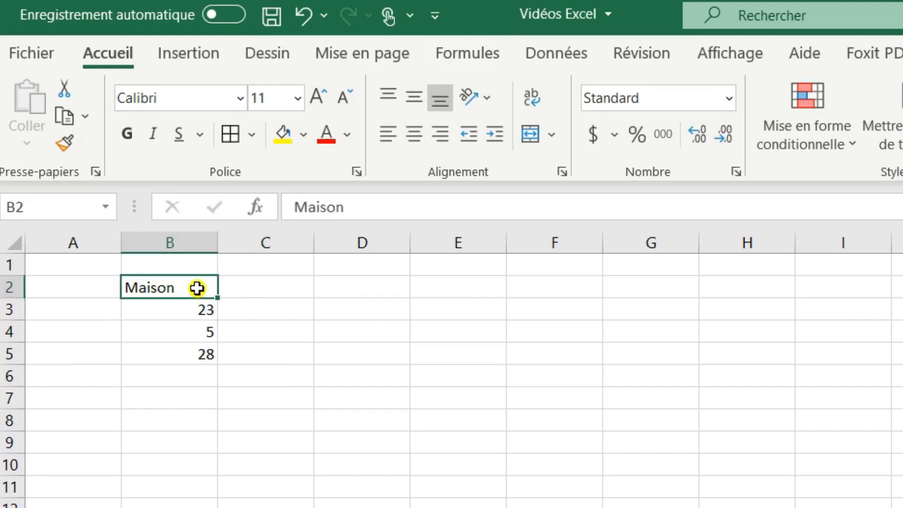
left_click(200, 236)
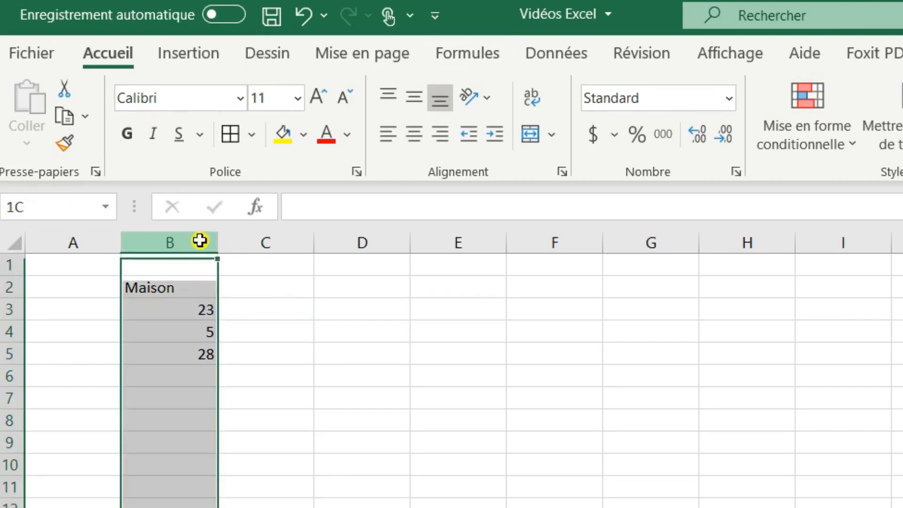
left_click(188, 286)
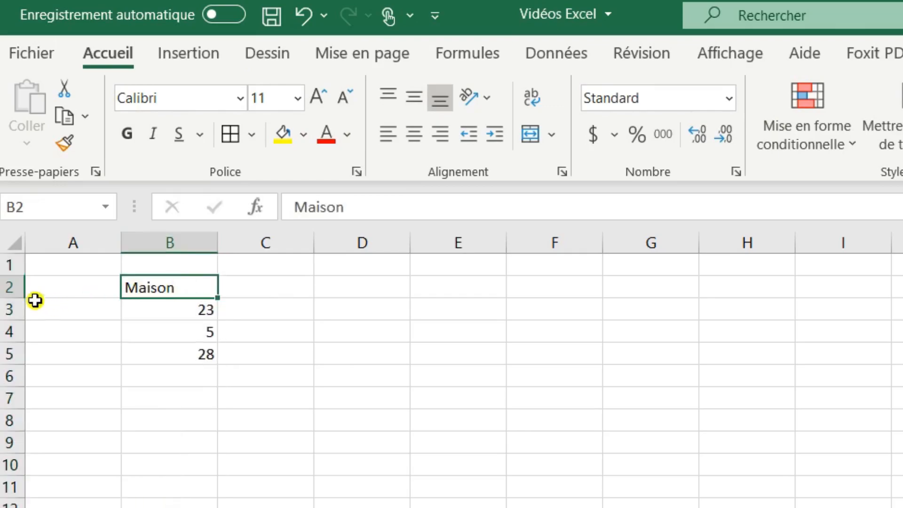
left_click(4, 286)
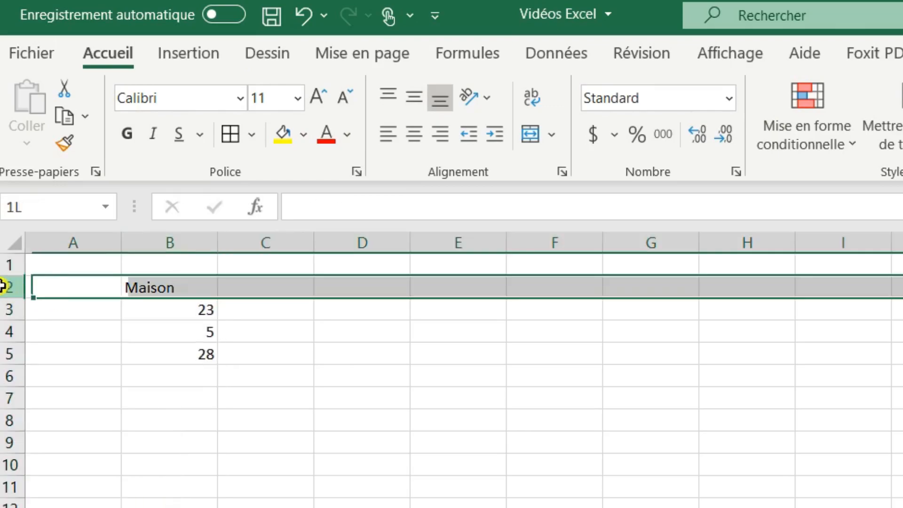
left_click(164, 282)
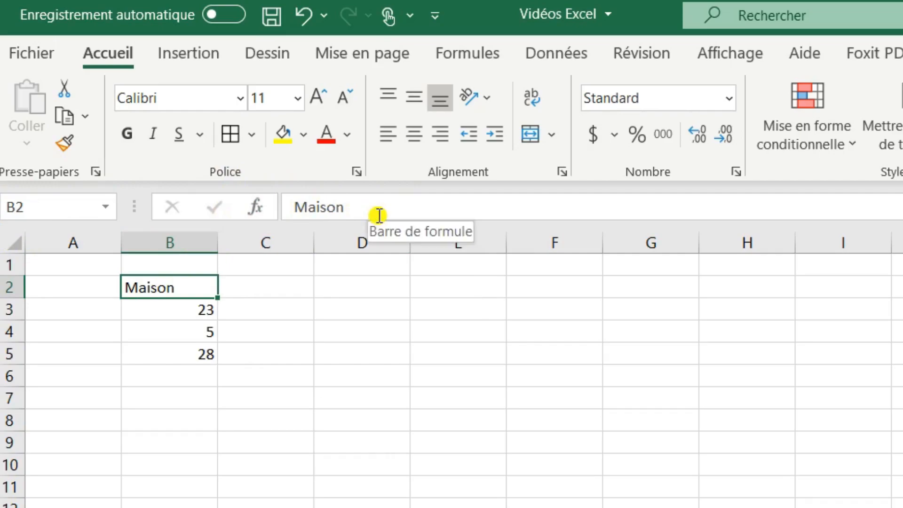
key("Down")
key("Down")
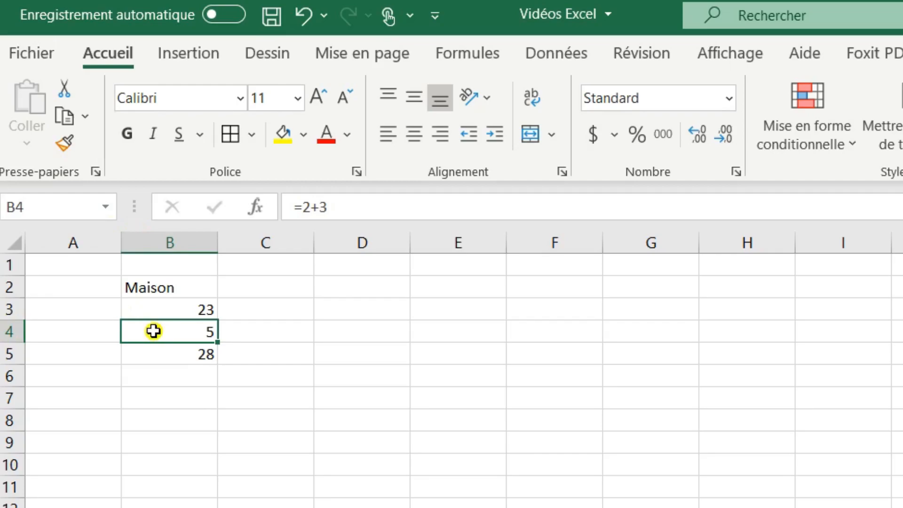
key("Down")
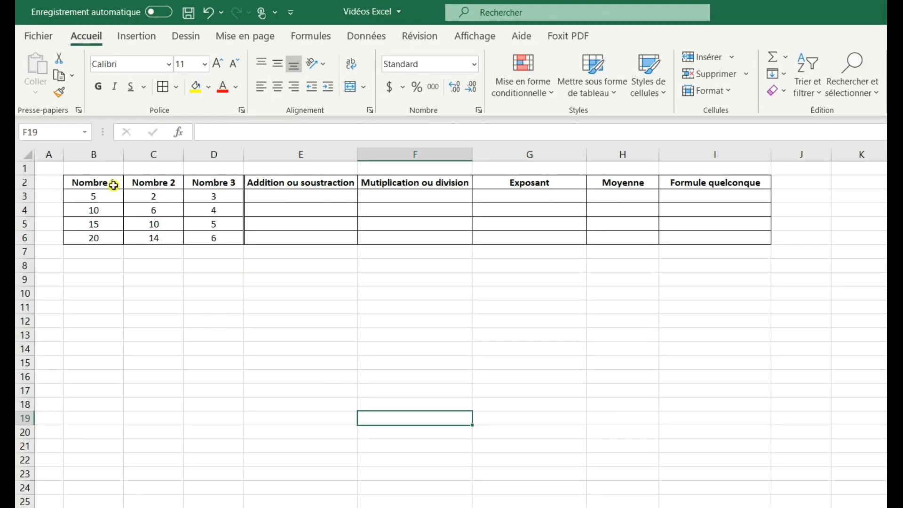
left_click(289, 194)
left_click(393, 201)
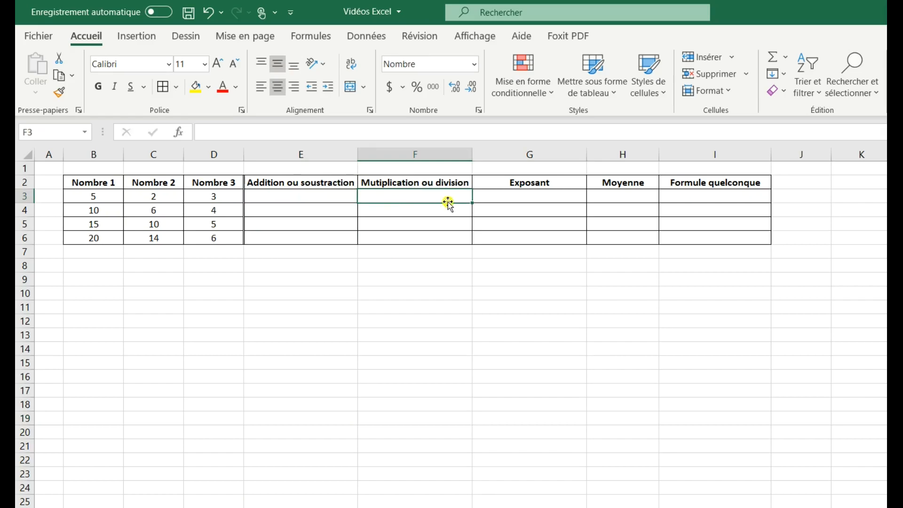
left_click(508, 199)
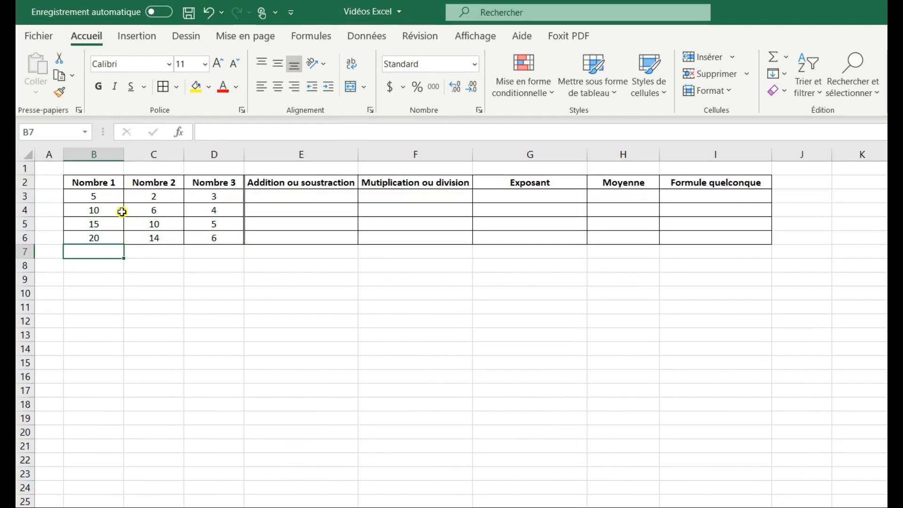
Step: Clear the Nombre 1 values in B3:B6 and enter 5 in cell B3
left_click_drag(111, 196, 111, 234)
key("Delete")
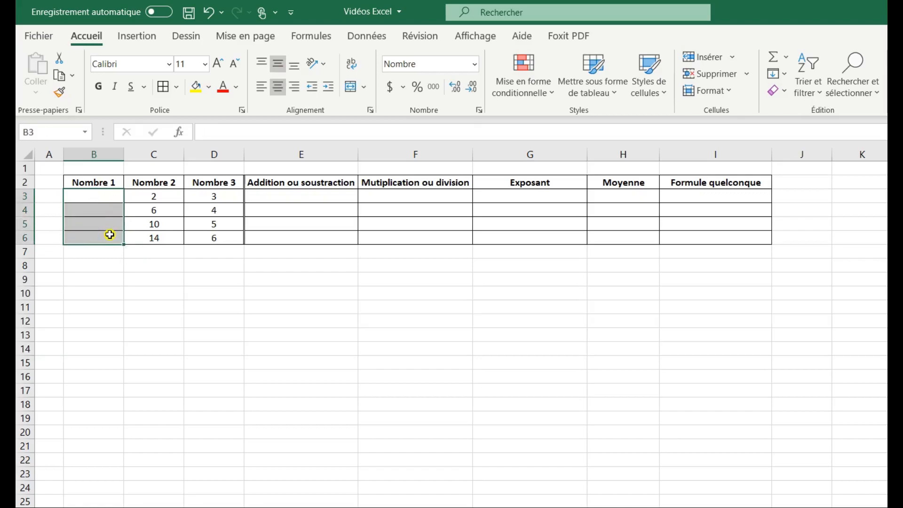
left_click(101, 198)
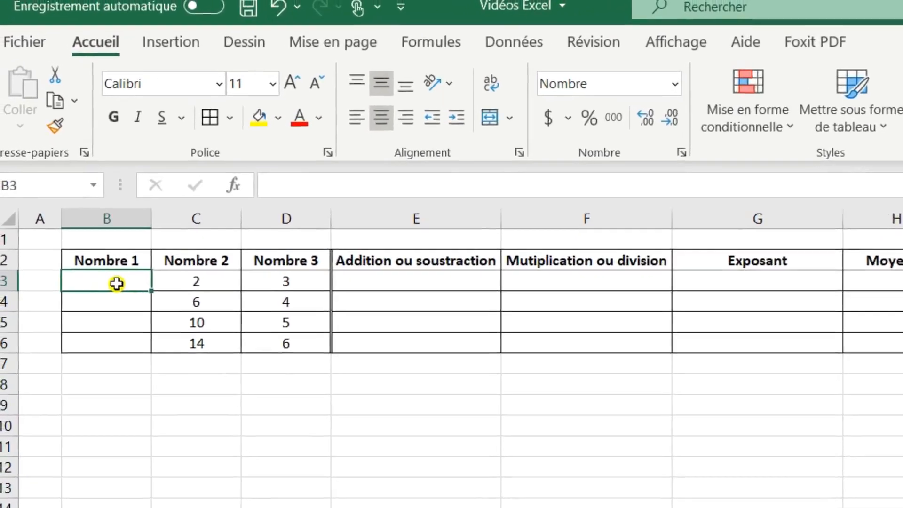
type("5")
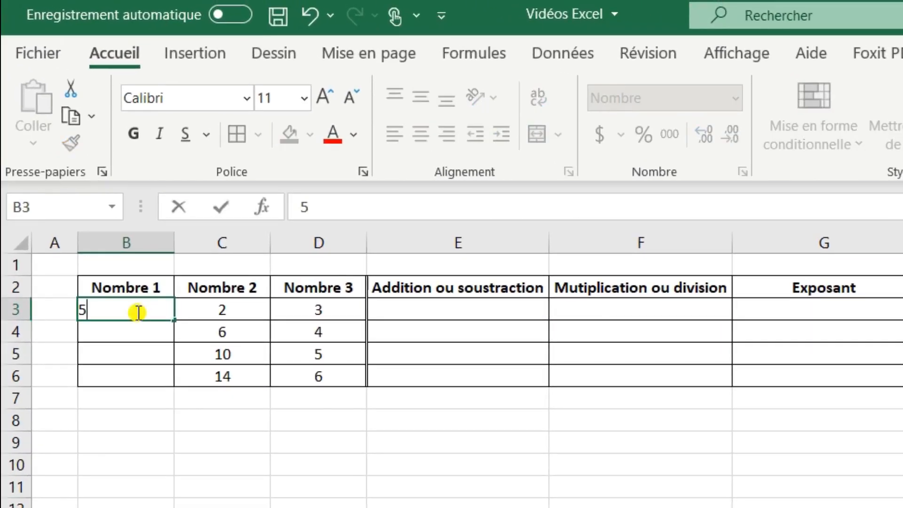
key("Return")
Step: Fill the value of cell B3 down through B6 as identical copies
left_click(136, 312)
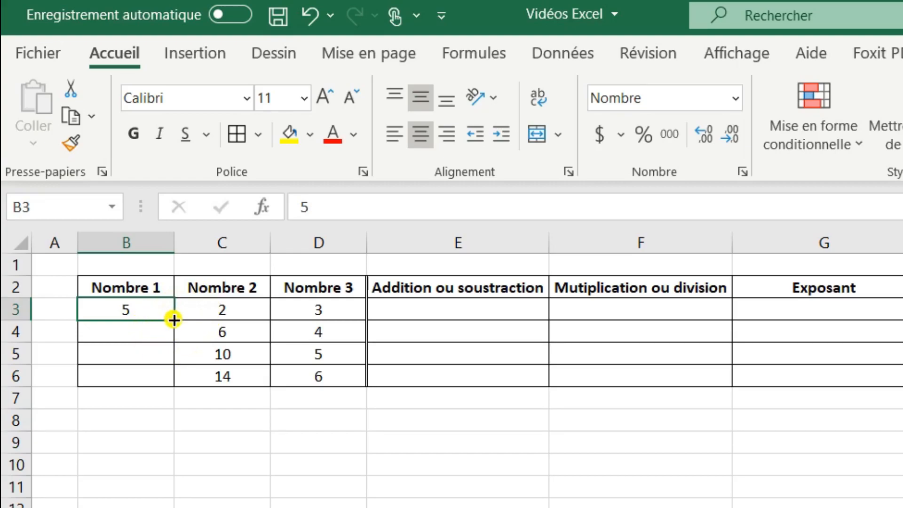
left_click_drag(173, 320, 166, 377)
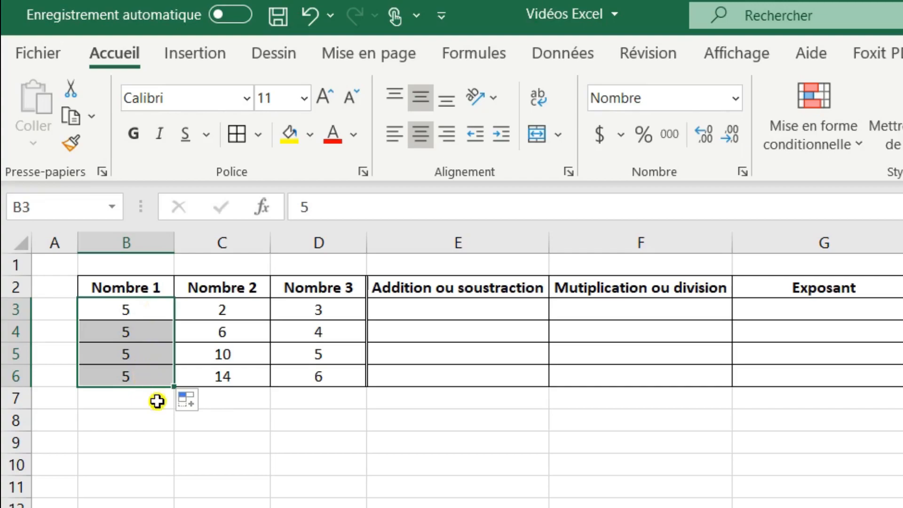
left_click(147, 412)
Step: Delete the copied values from cells B4, B5 and B6, keeping only the first Nombre 1 value
left_click(162, 333)
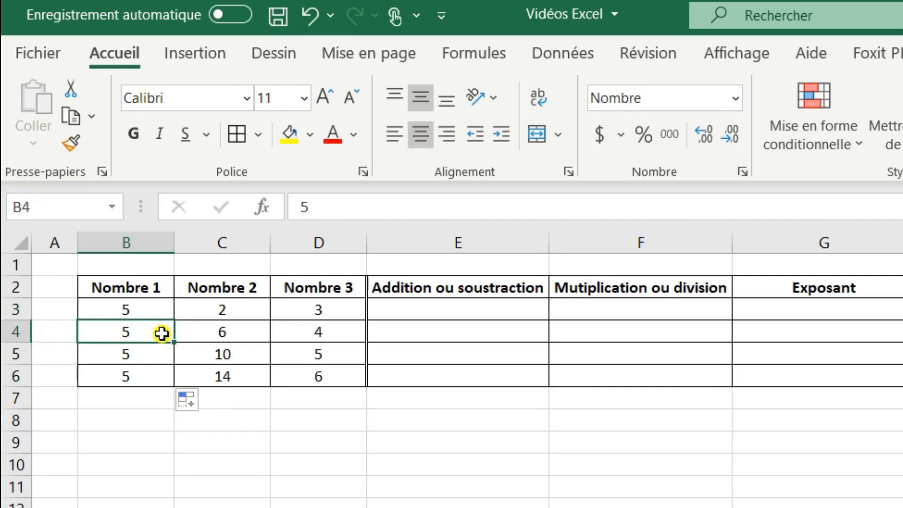
key("Delete")
key("Down")
key("Delete")
key("Down")
key("Delete")
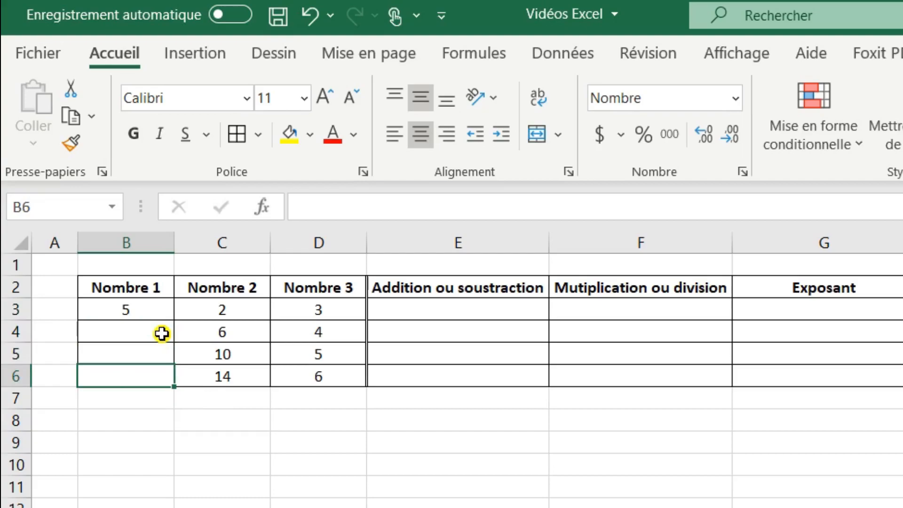
Step: Fill cells B4:B6 from B3 as a series that increases by 1
left_click(162, 309)
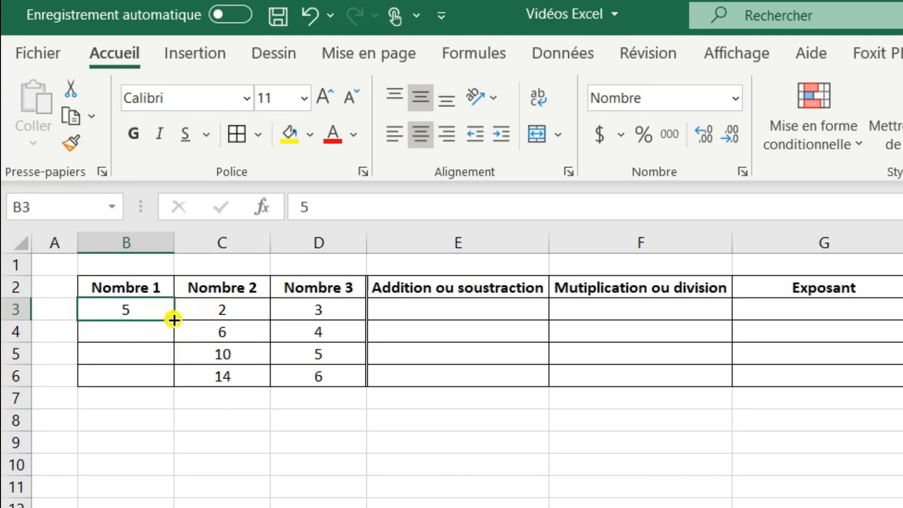
left_click_drag(174, 319, 169, 385)
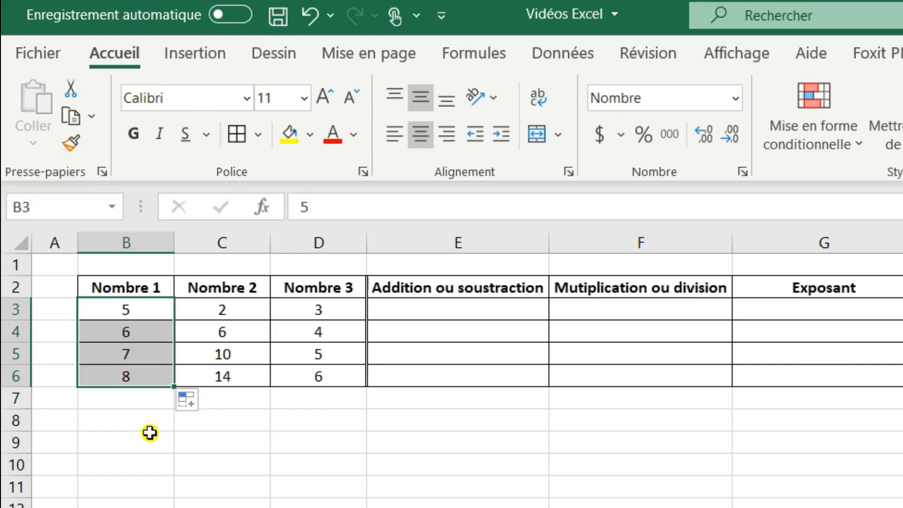
left_click(150, 433)
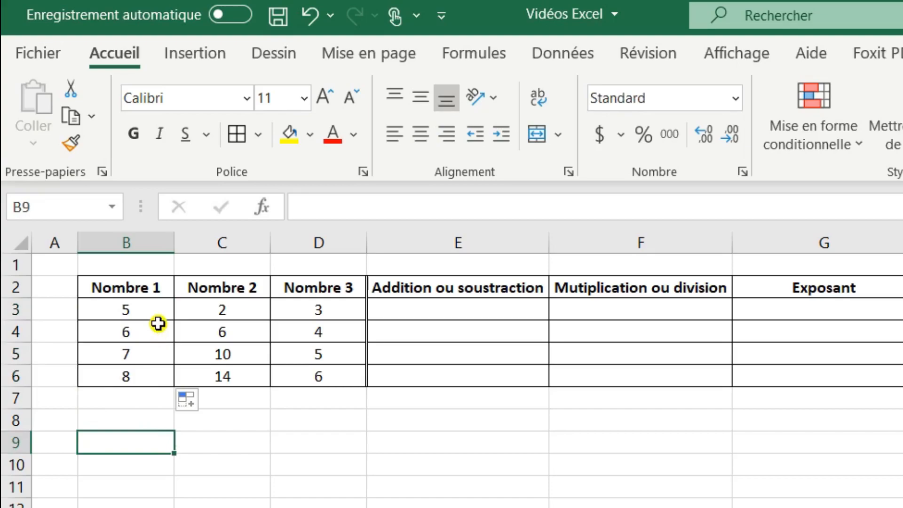
Step: Clear the series values in B4:B6 and enter 10 in cell B4
left_click_drag(151, 329, 147, 378)
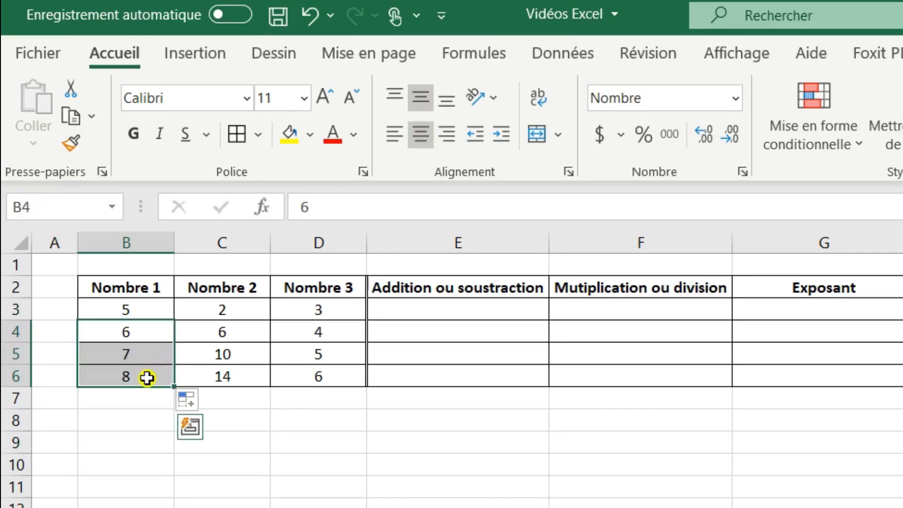
key("Delete")
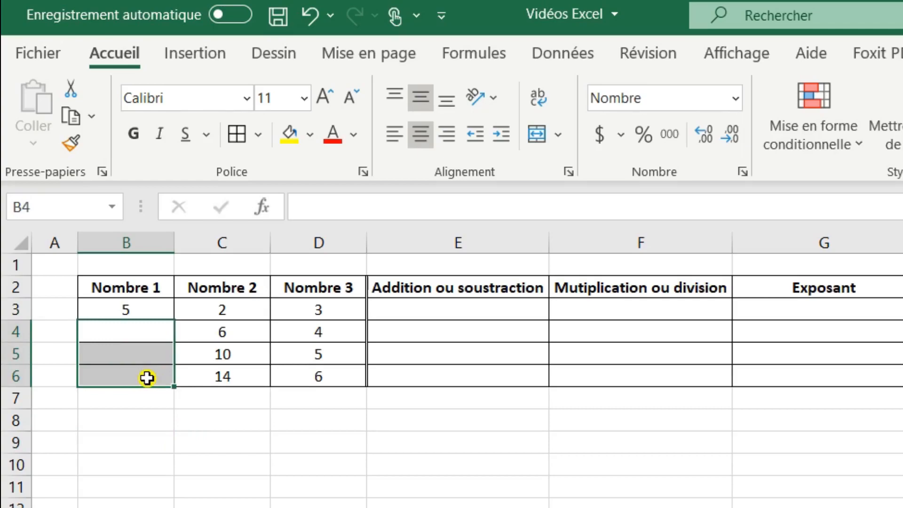
left_click(138, 330)
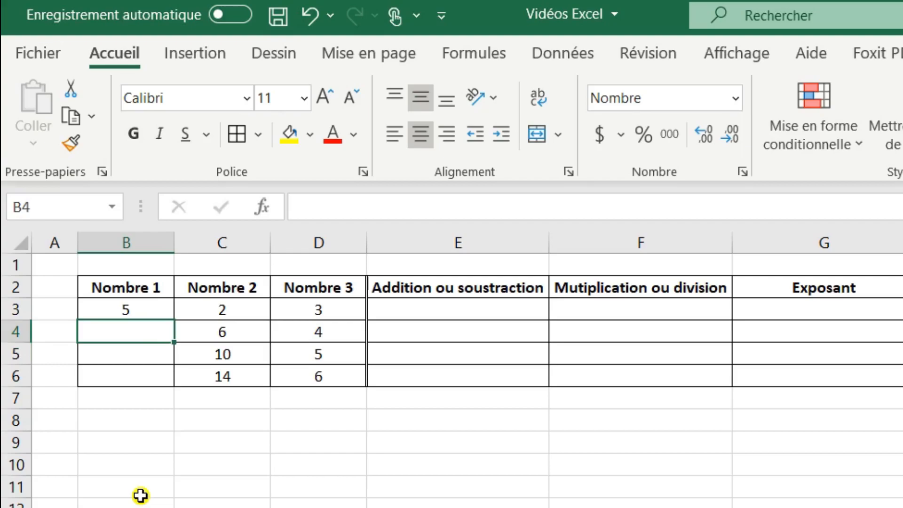
type("10")
key("Return")
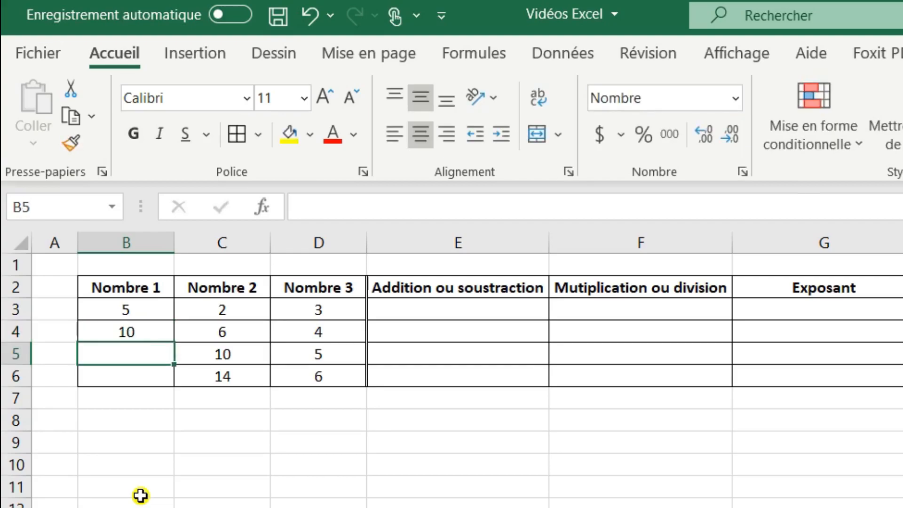
Step: Extend the series from B3:B4 down through B6 so the Nombre 1 values increase in steps of 5
left_click_drag(166, 309, 160, 333)
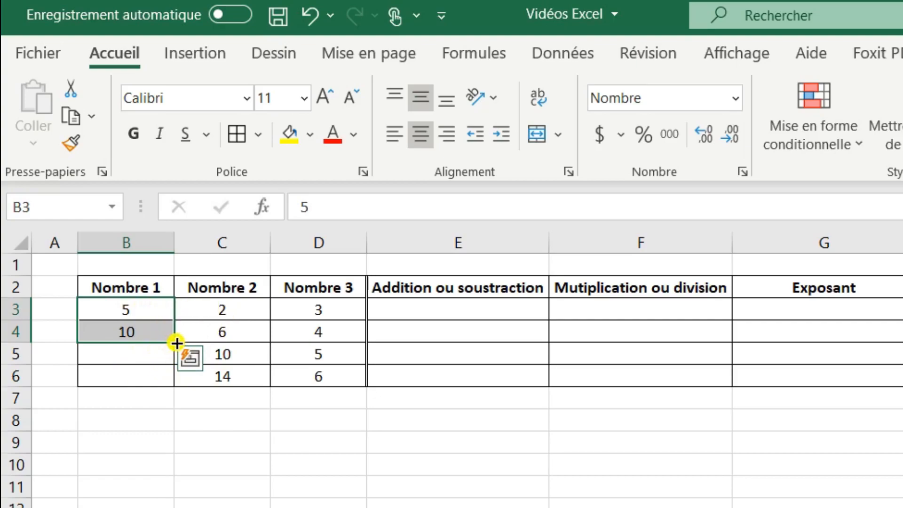
left_click_drag(177, 344, 171, 386)
left_click(151, 418)
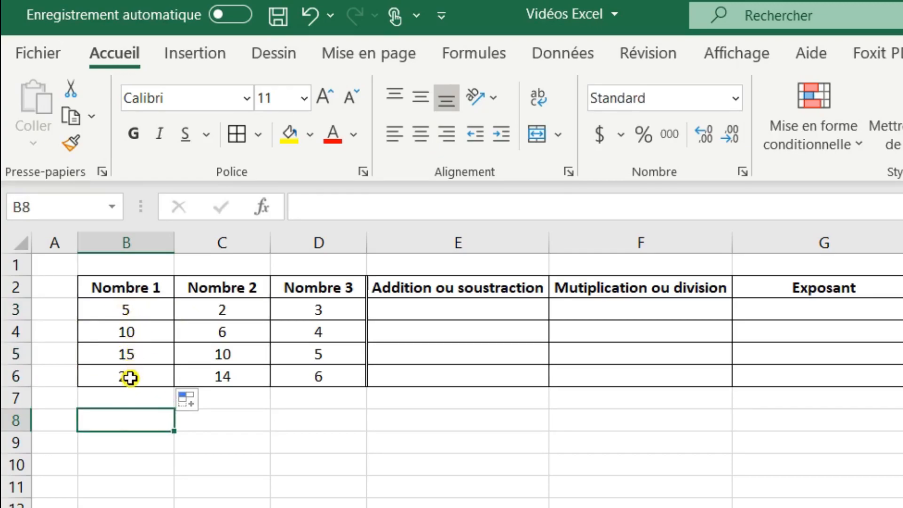
left_click(133, 459)
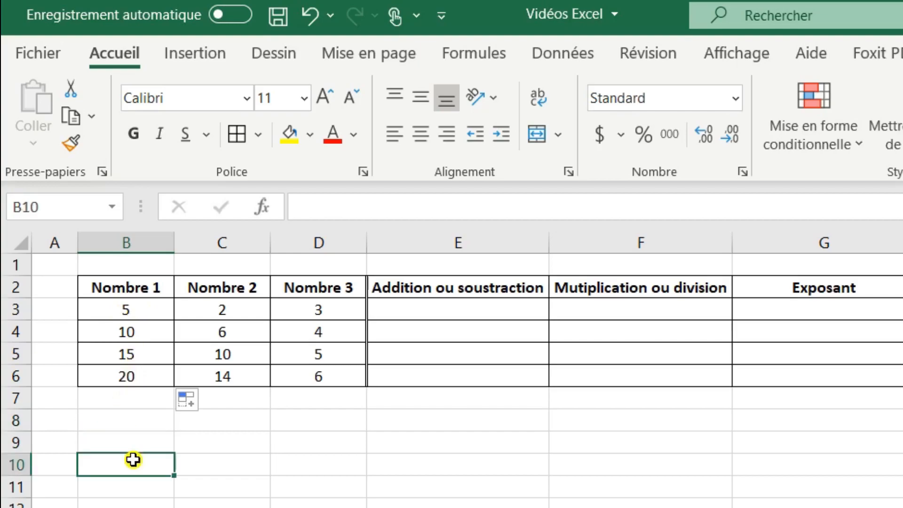
left_click(136, 421)
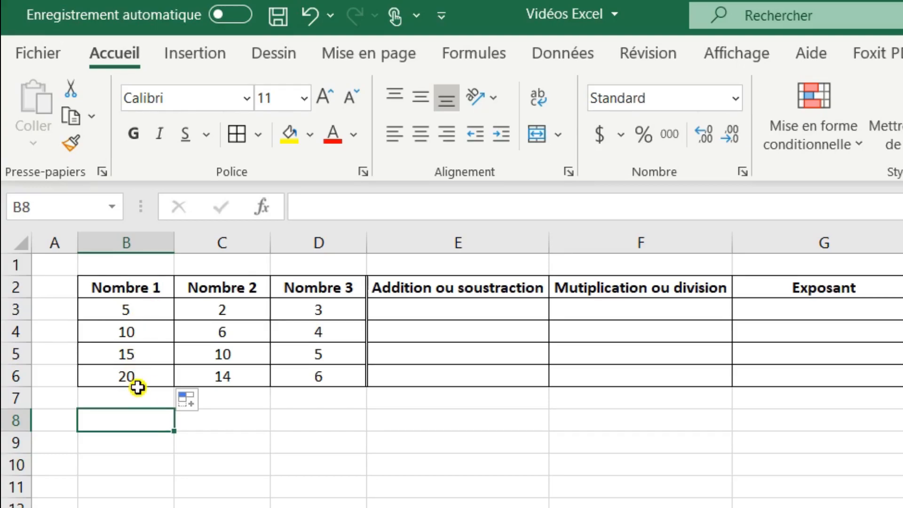
Step: Enter the formula =B3+C3+D3 in cell E3, picking the three row 3 numbers as references
left_click(409, 309)
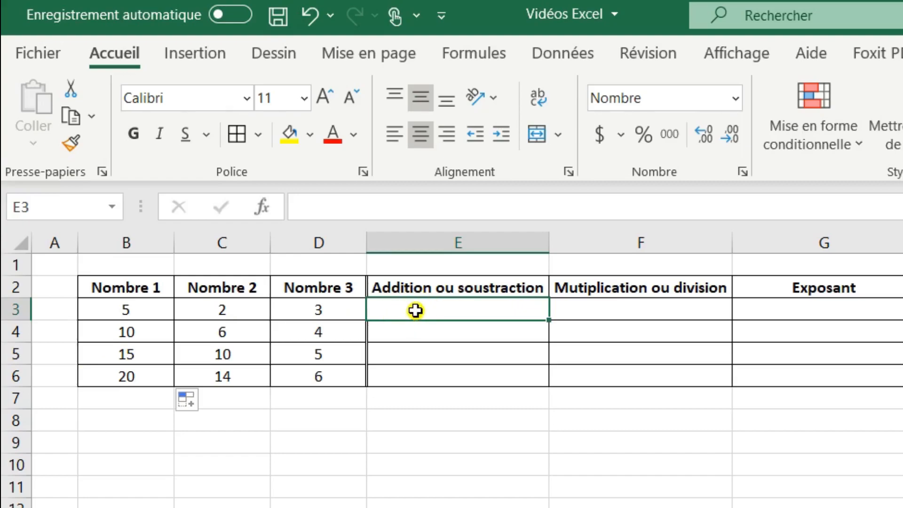
left_click(366, 206)
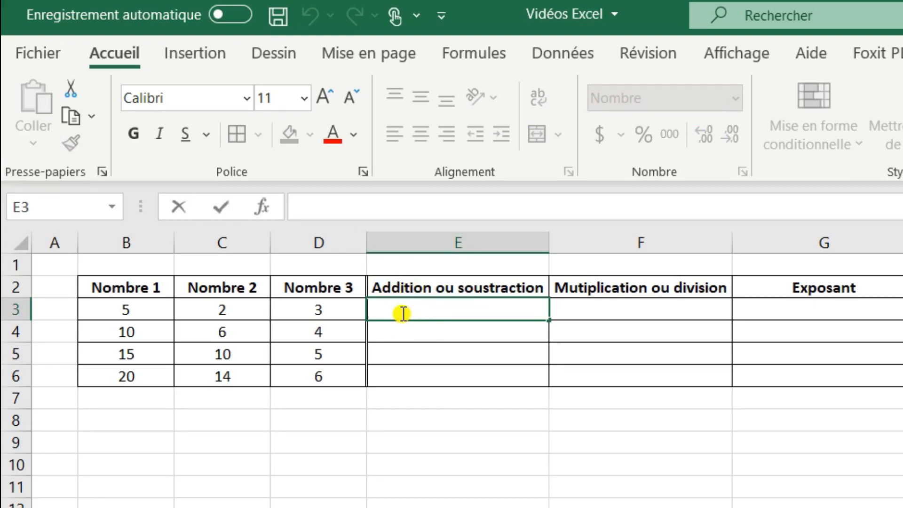
left_click(400, 350)
left_click(410, 316)
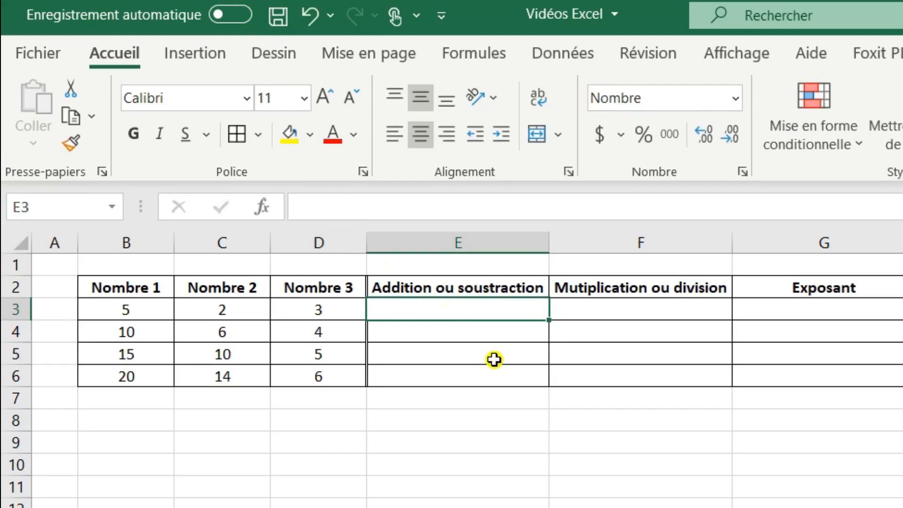
type("=")
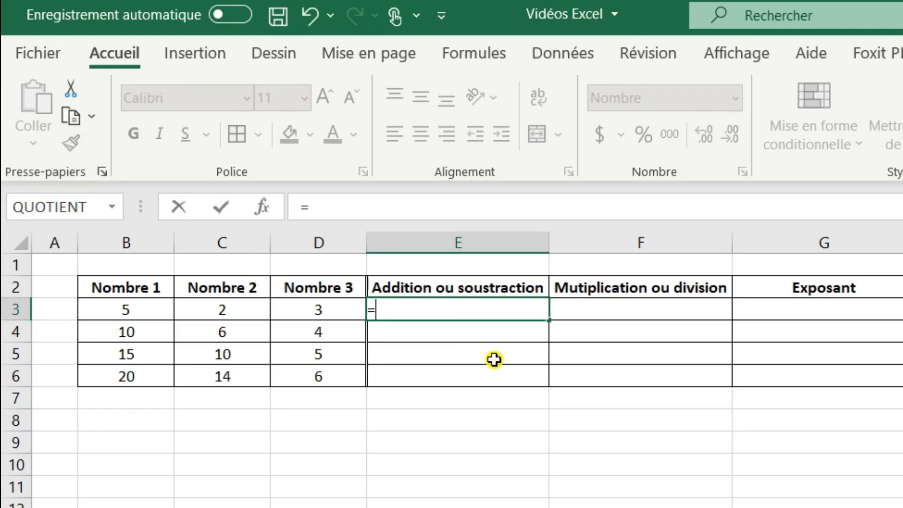
left_click(162, 310)
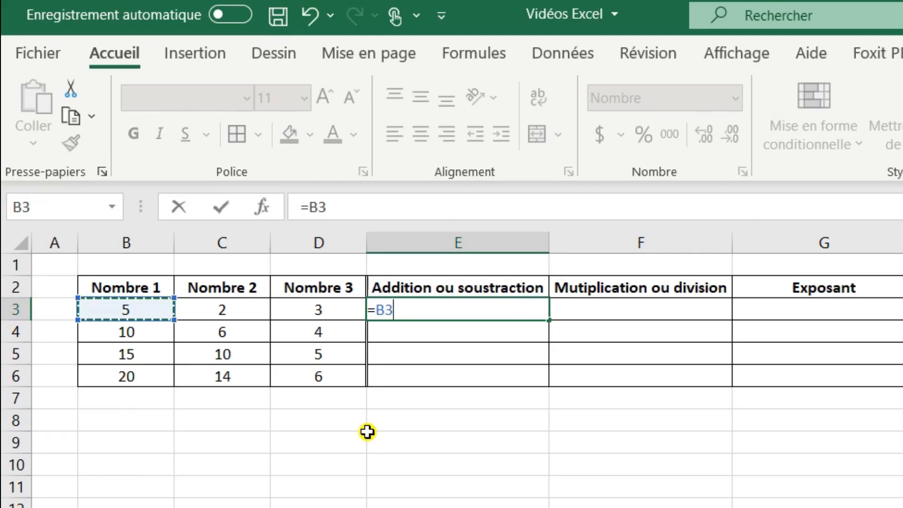
type("+")
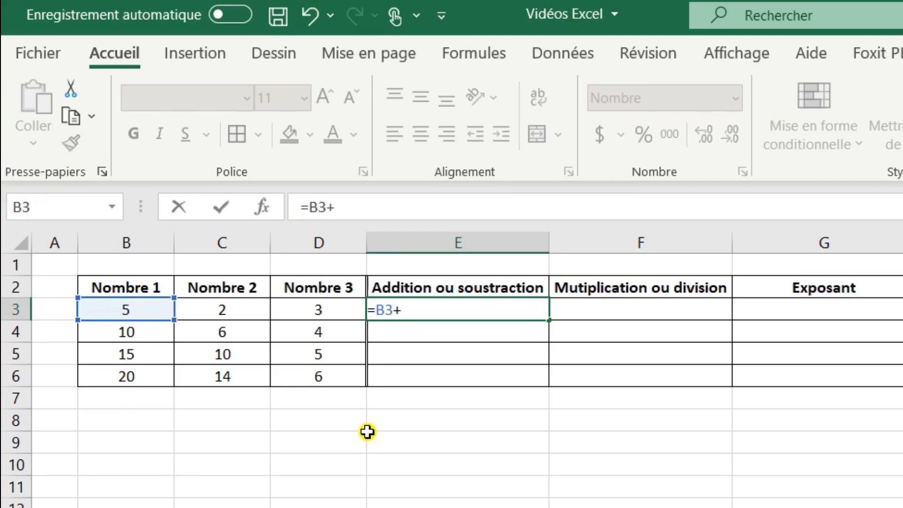
left_click(261, 310)
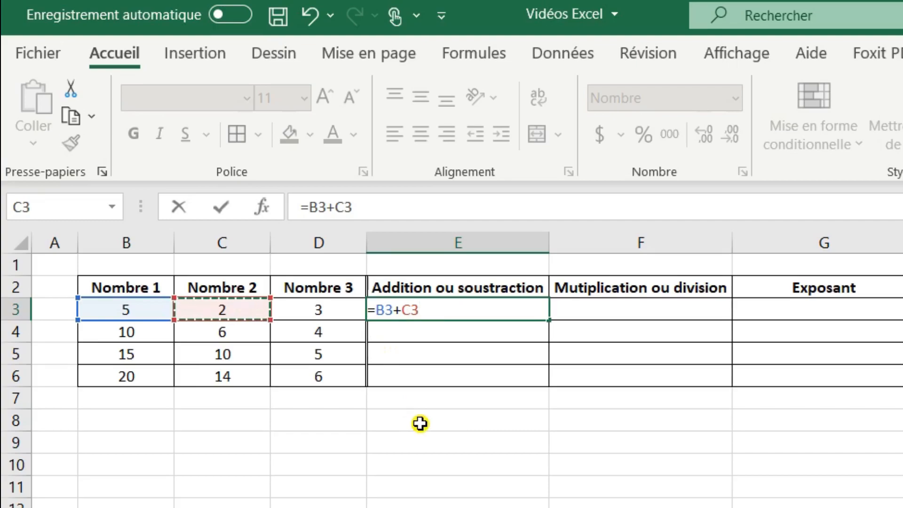
type("+")
left_click(351, 309)
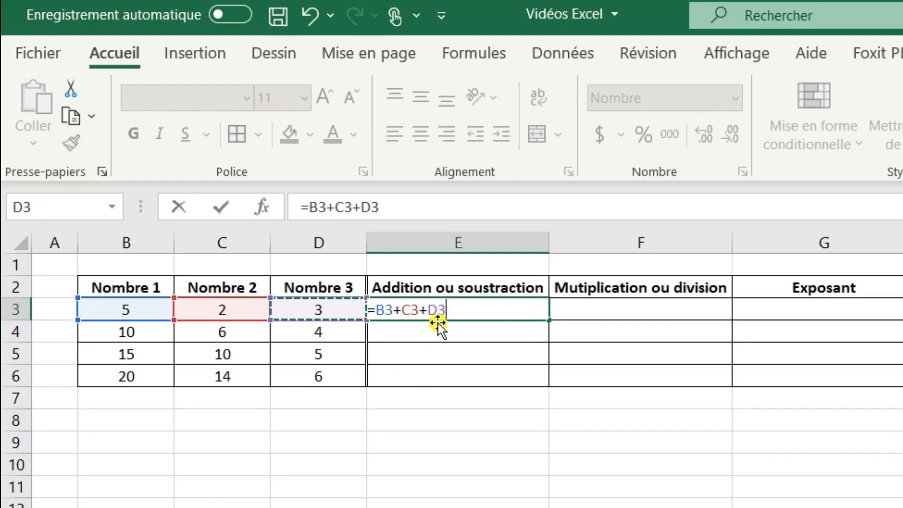
key("Return")
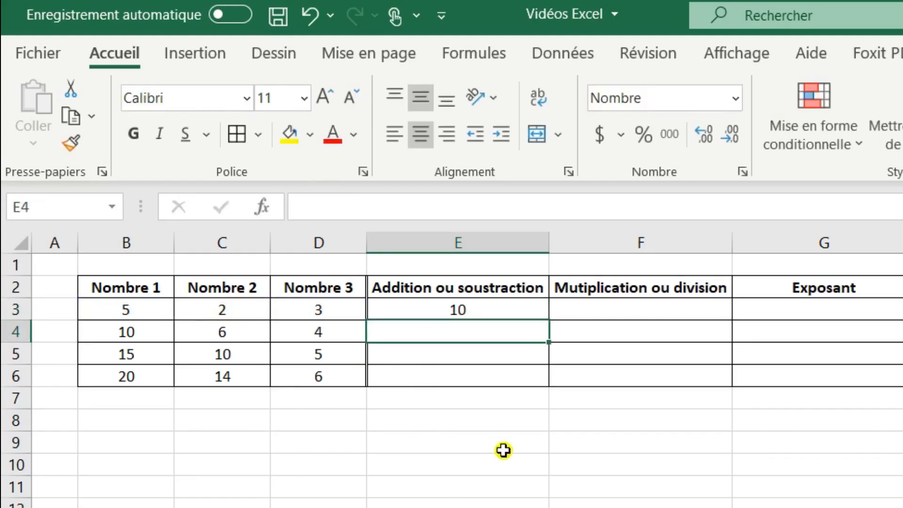
Step: Replace the formula in cell E3 with =SOMME(B3:D3), selecting the range across row 3
key("Up")
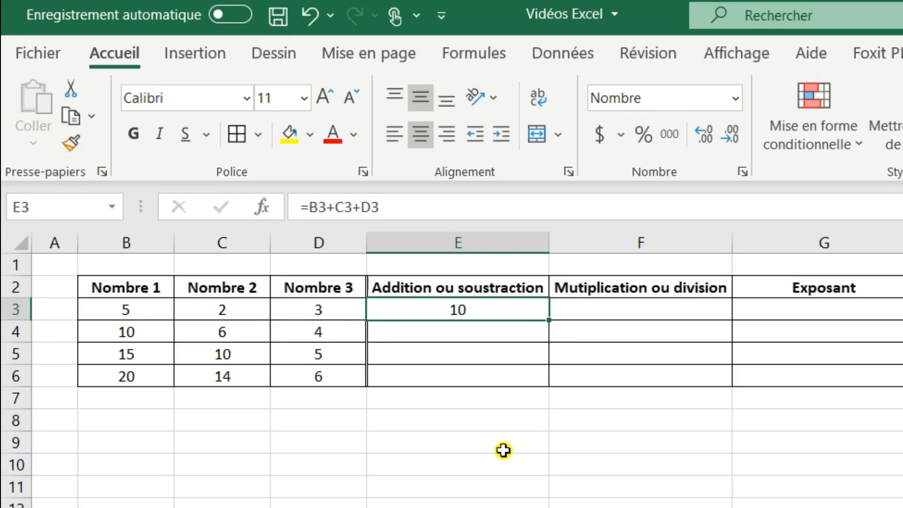
left_click(444, 208)
key("BackSpace")
key("BackSpace")
key("BackSpace")
key("BackSpace")
key("BackSpace")
key("BackSpace")
key("BackSpace")
key("BackSpace")
key("BackSpace")
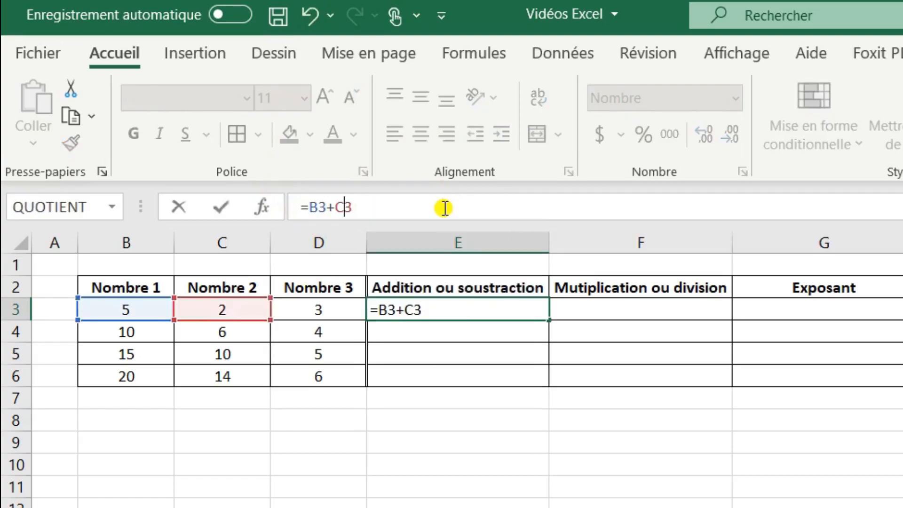
key("Escape")
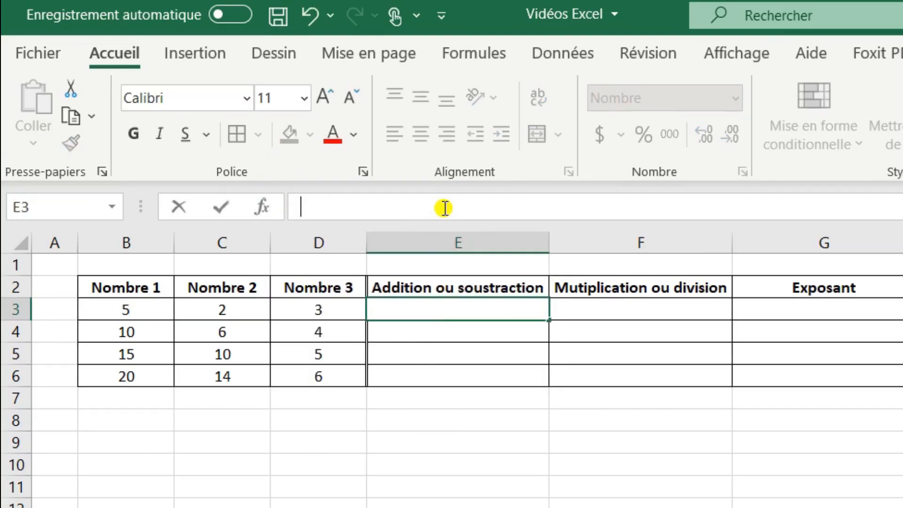
left_click(445, 208)
type("=")
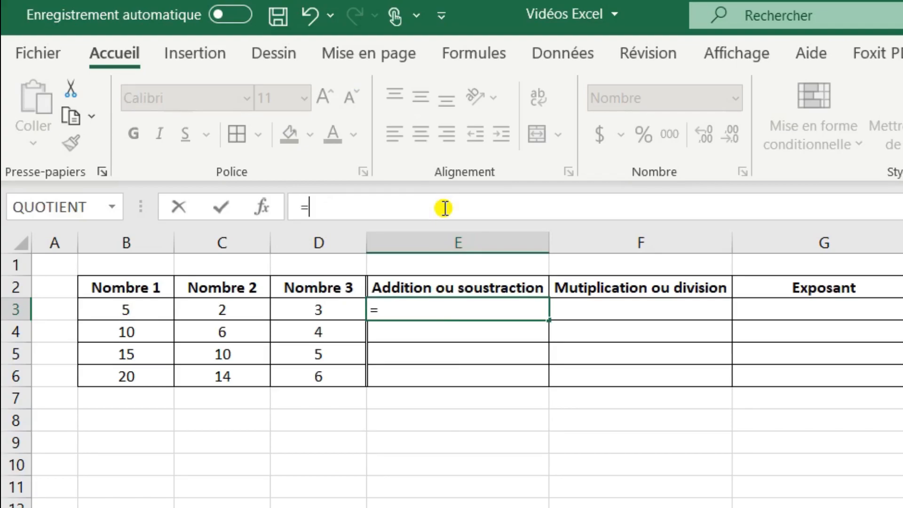
type("sommes")
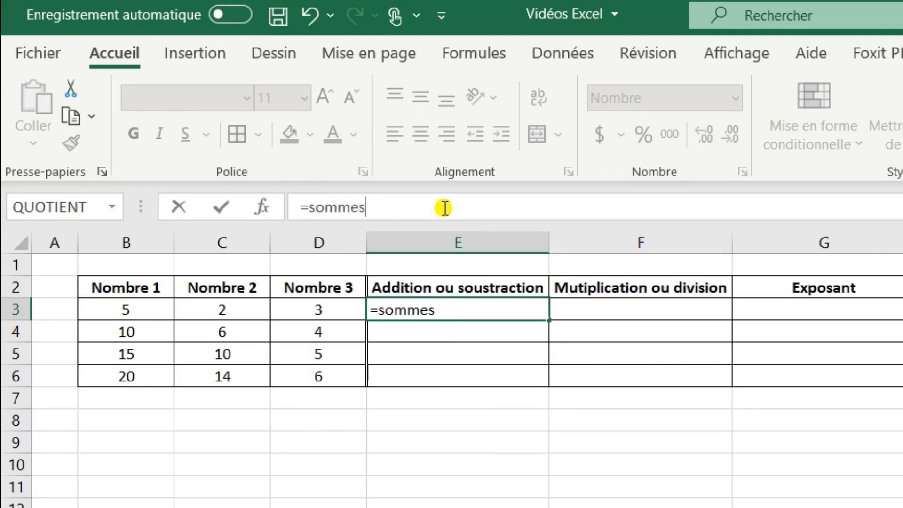
key("BackSpace")
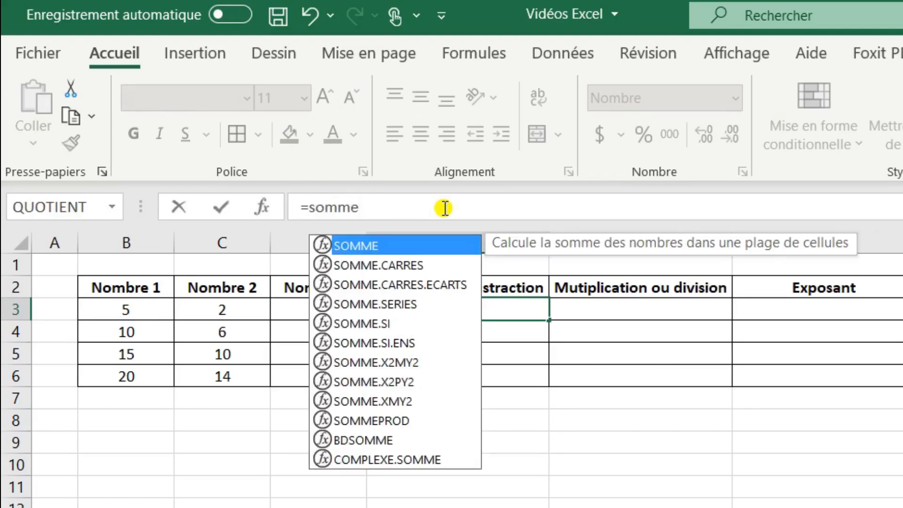
type("(")
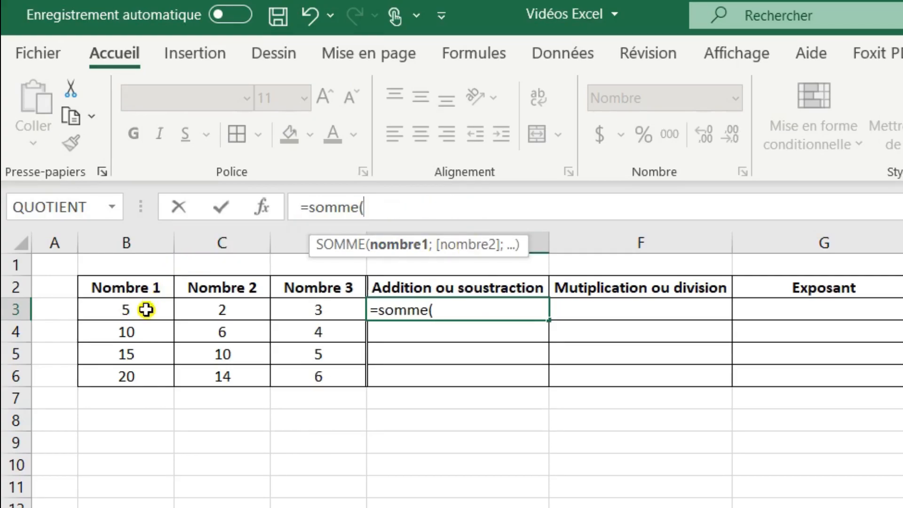
left_click_drag(145, 310, 301, 307)
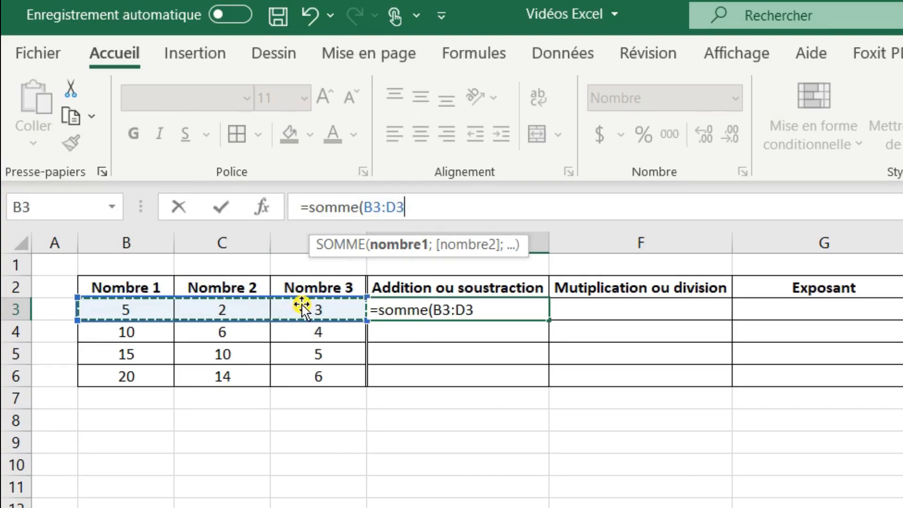
type(")")
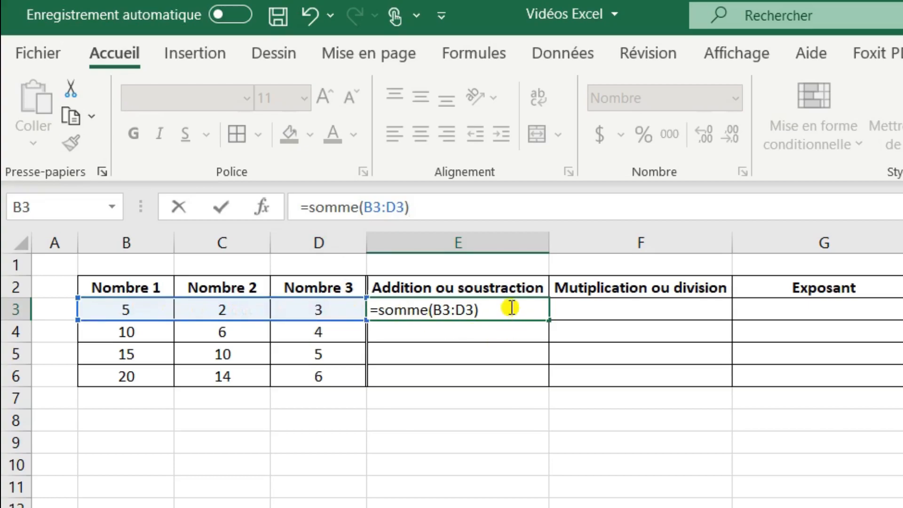
key("Return")
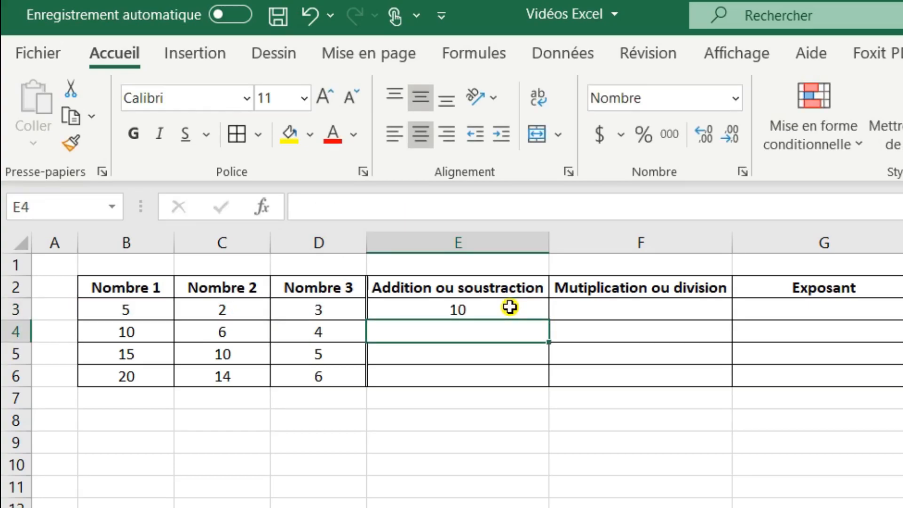
Step: Change the SOMME arguments in cell E3 from the range to separate cells: =SOMME(B3;C4;D5;B6)
left_click(510, 307)
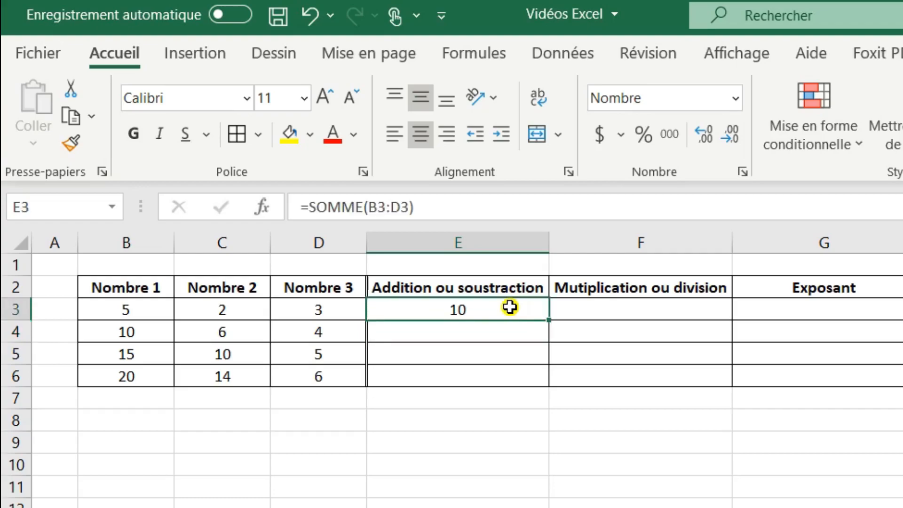
left_click(385, 206)
key("Right")
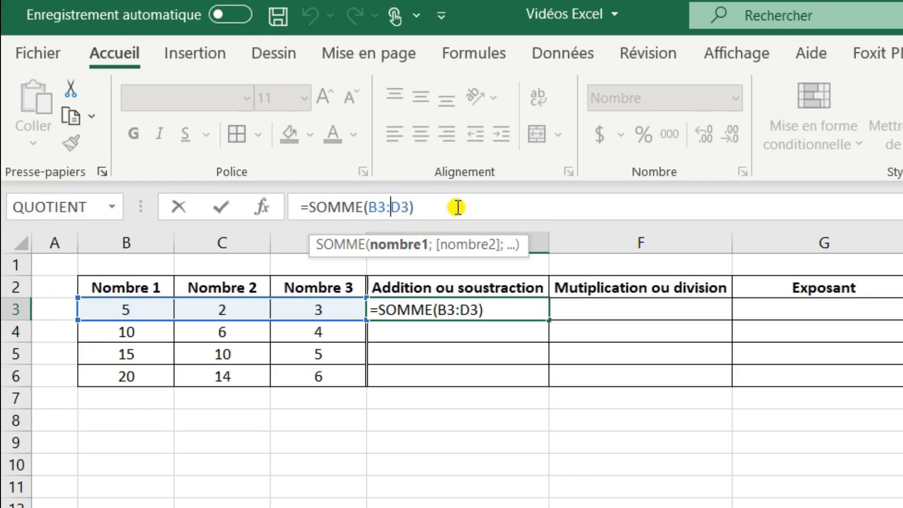
key("BackSpace")
key("BackSpace")
key("BackSpace")
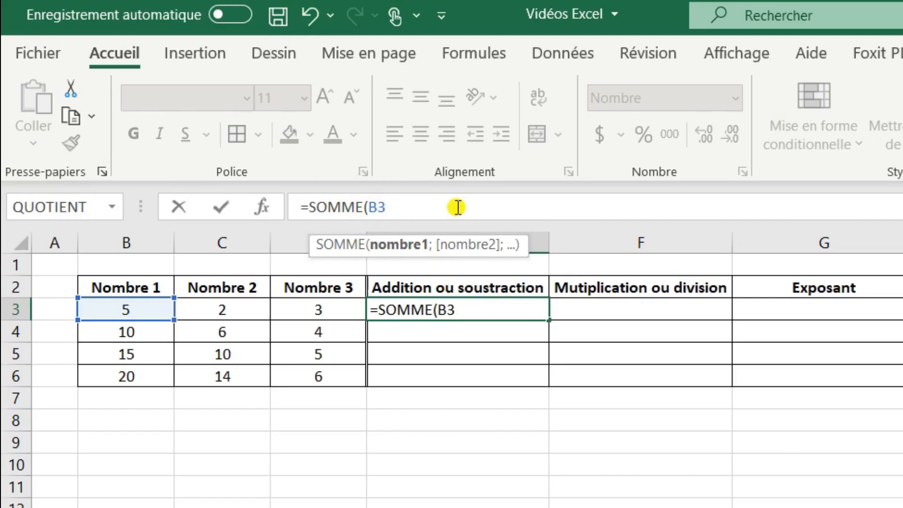
type(";")
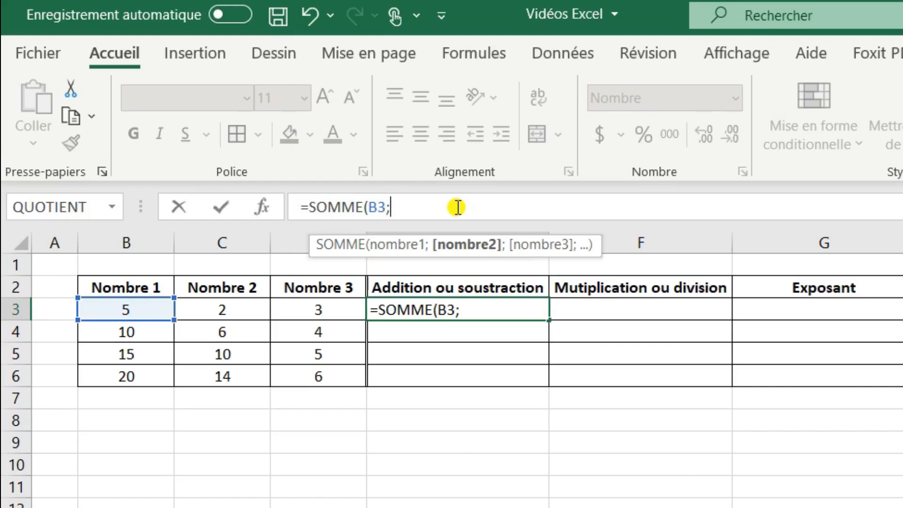
left_click(245, 333)
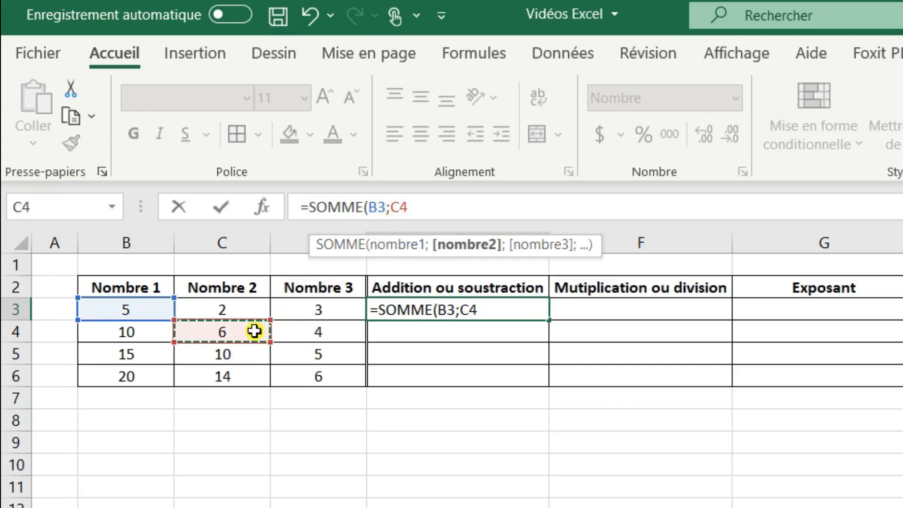
type(";")
left_click(293, 362)
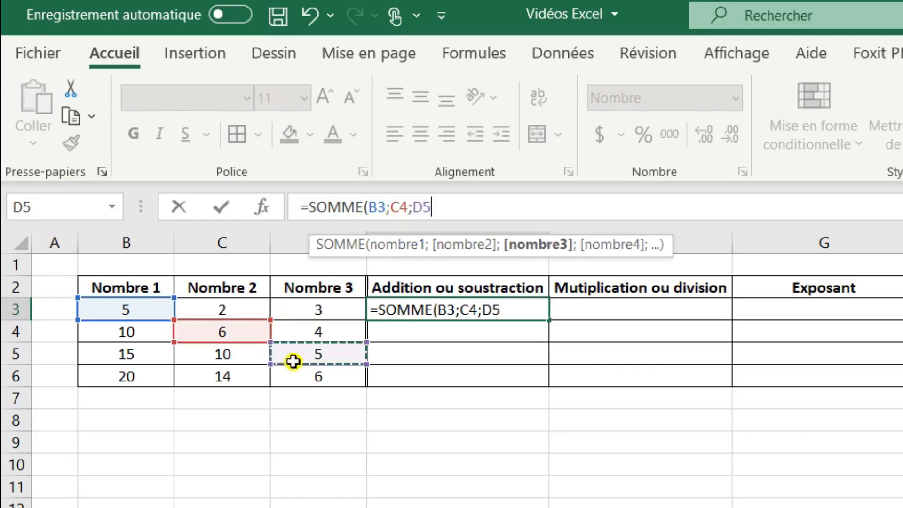
type(";")
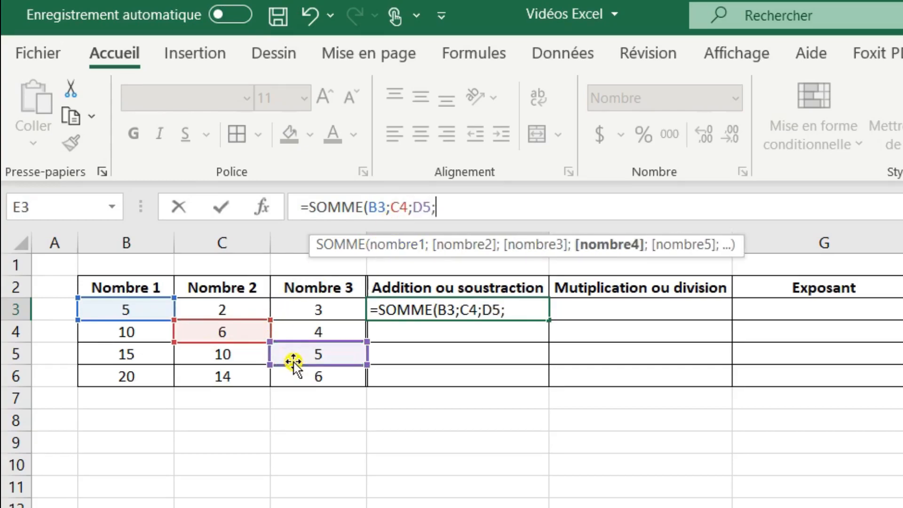
left_click(147, 378)
type(")")
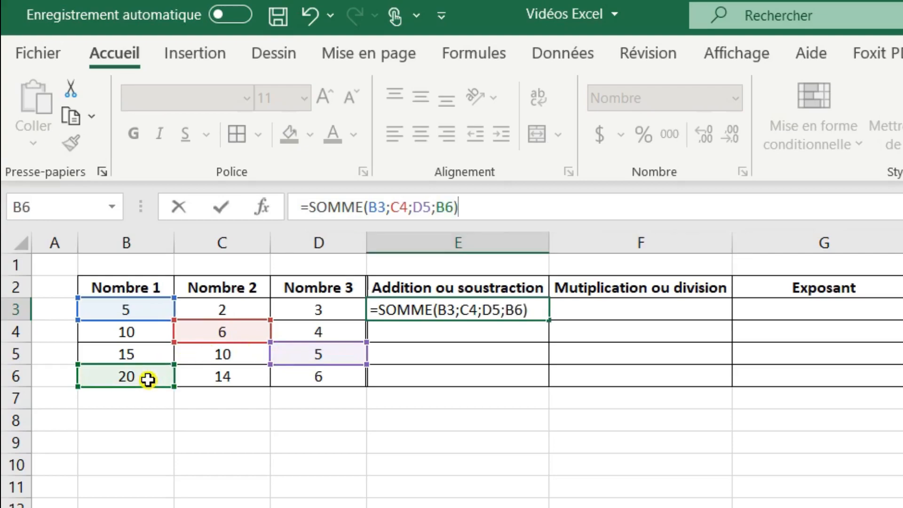
key("Return")
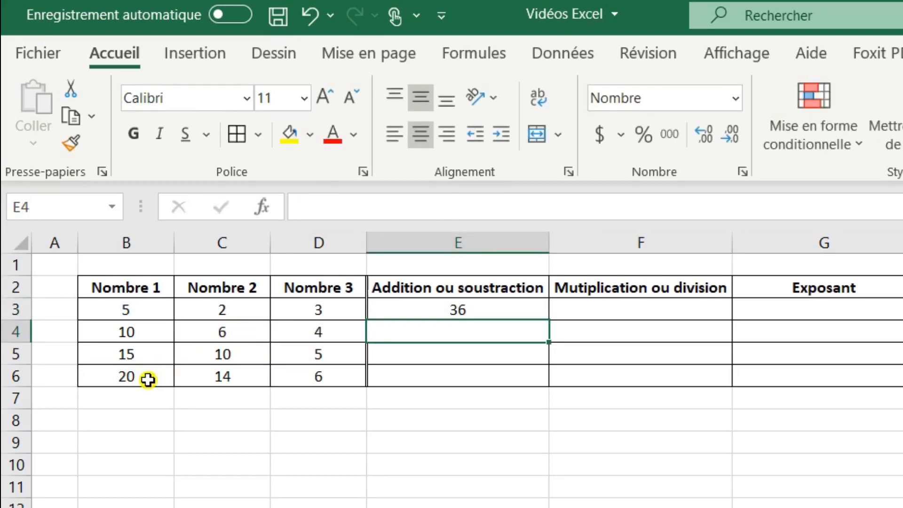
Step: Rewrite the formula in cell E3 without the SOMME function, using plus signs: =B3+C4+D5+B6
key("Up")
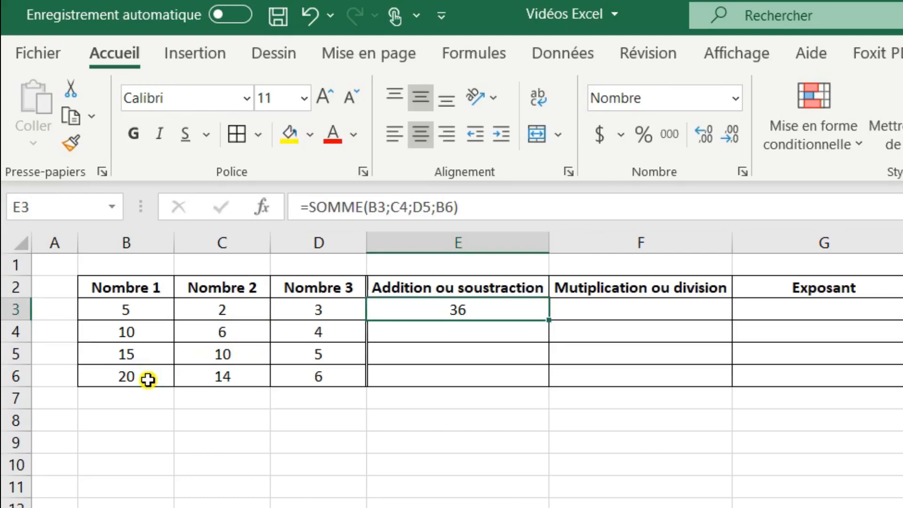
left_click(368, 203)
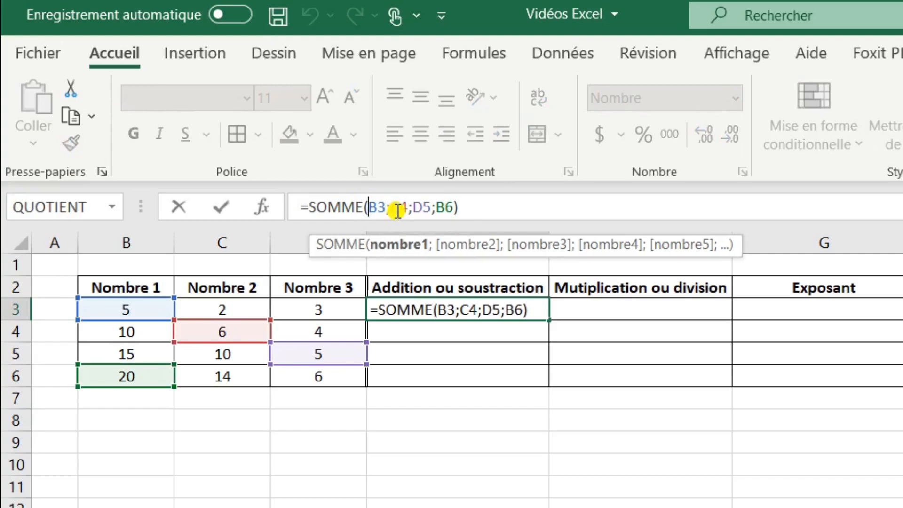
key("BackSpace")
key("BackSpace")
key("BackSpace")
key("BackSpace")
key("BackSpace")
key("BackSpace")
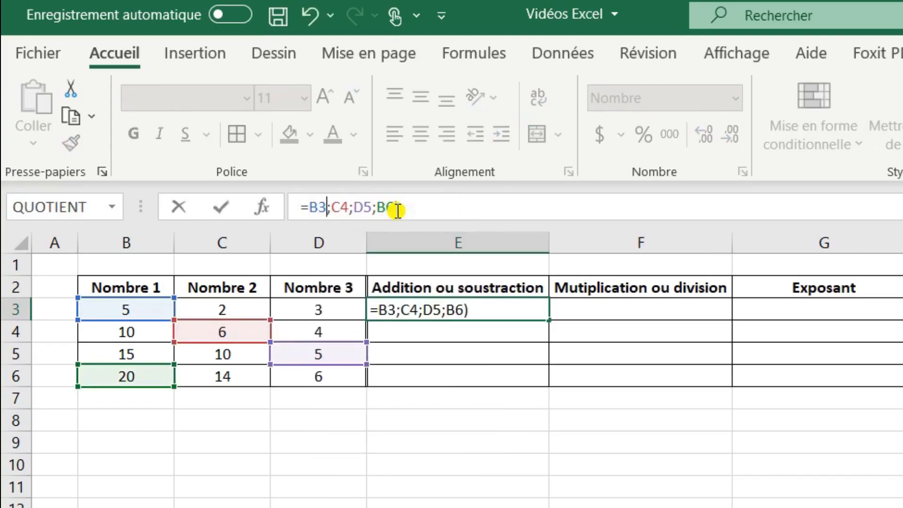
key("shift+Right")
type("+C4")
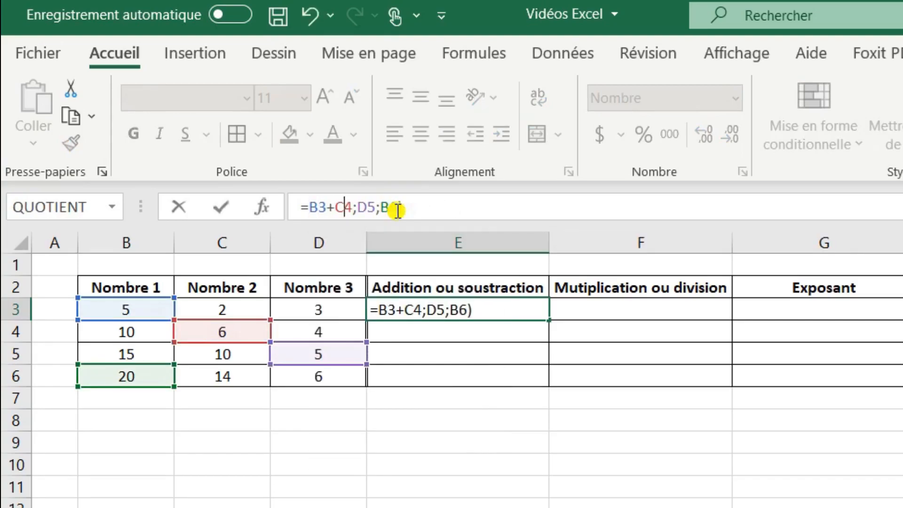
type("+")
key("shift+Right")
type("+")
key("Delete")
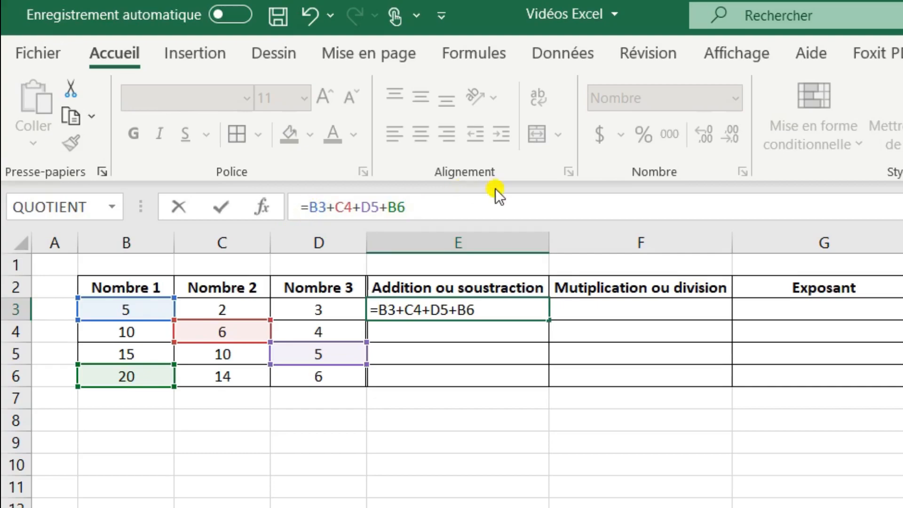
key("Return")
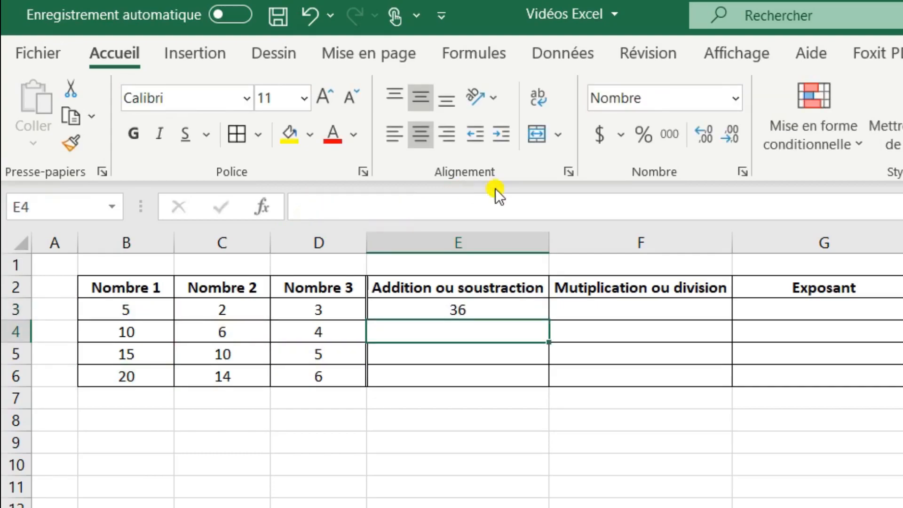
key("Up")
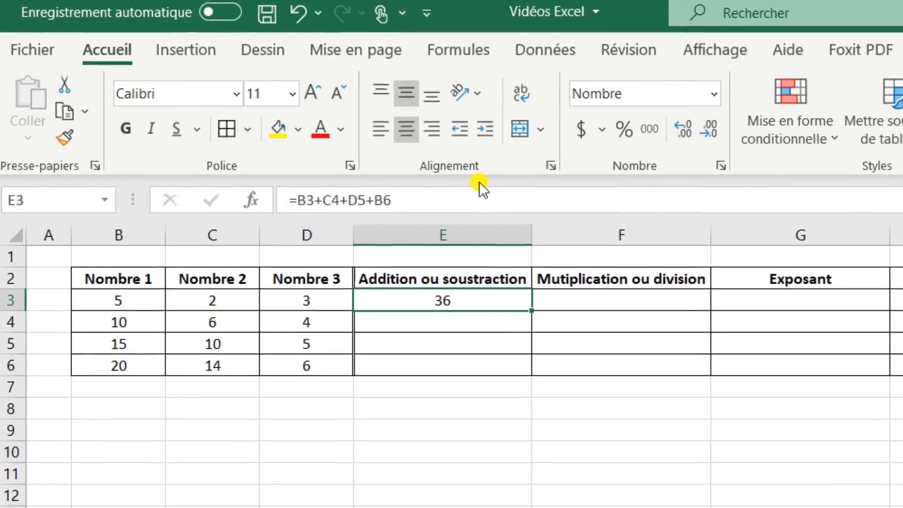
Step: Clear the formula in cell E3 and sum row 3 there with AutoSum, producing =SOMME(B3:D3)
key("Delete")
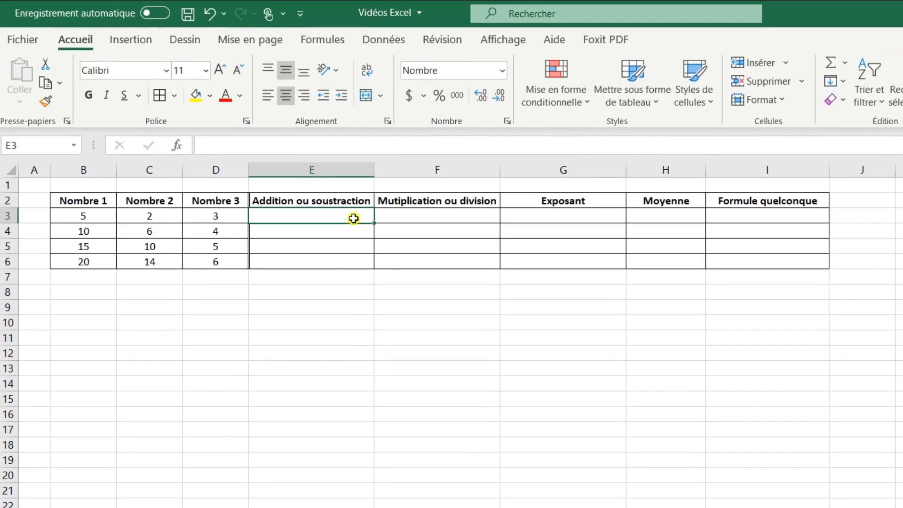
left_click(830, 65)
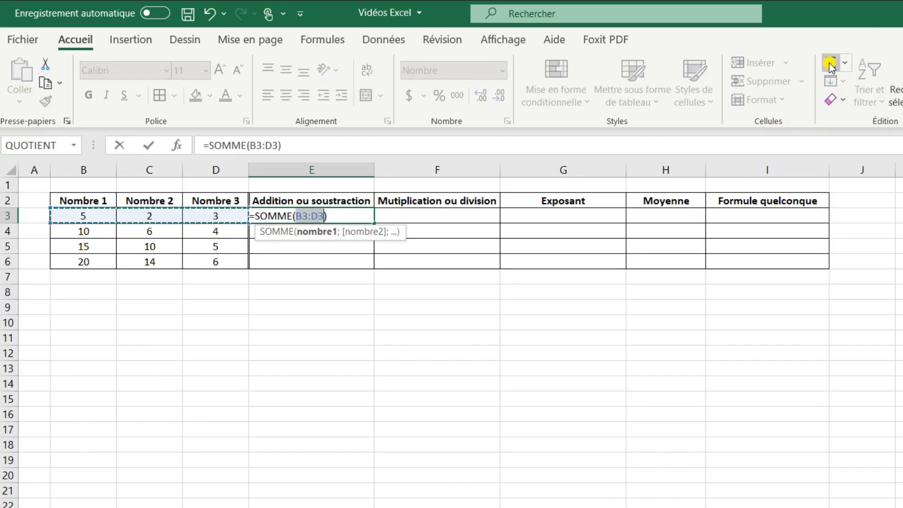
key("Return")
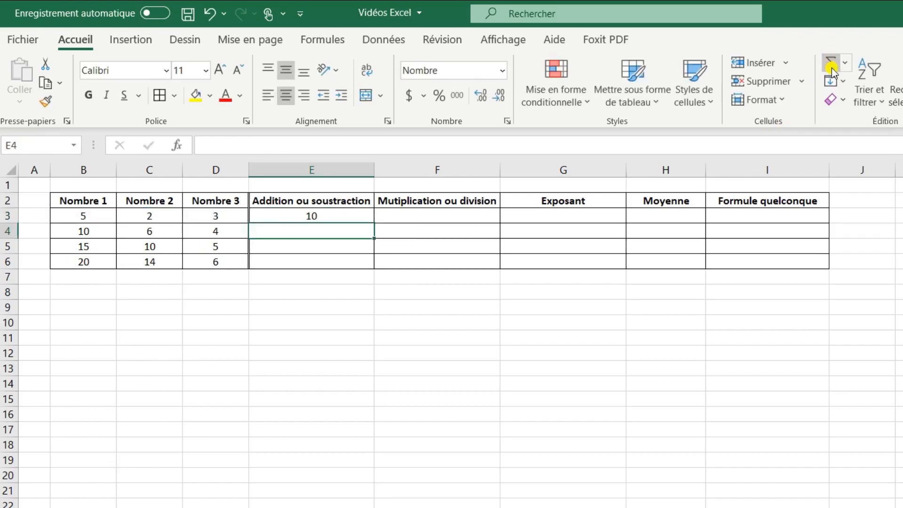
Step: Sum the Nombre 1 column in cell B7 with AutoSum, =SOMME(B3:B6), and clear that cell again
left_click(103, 276)
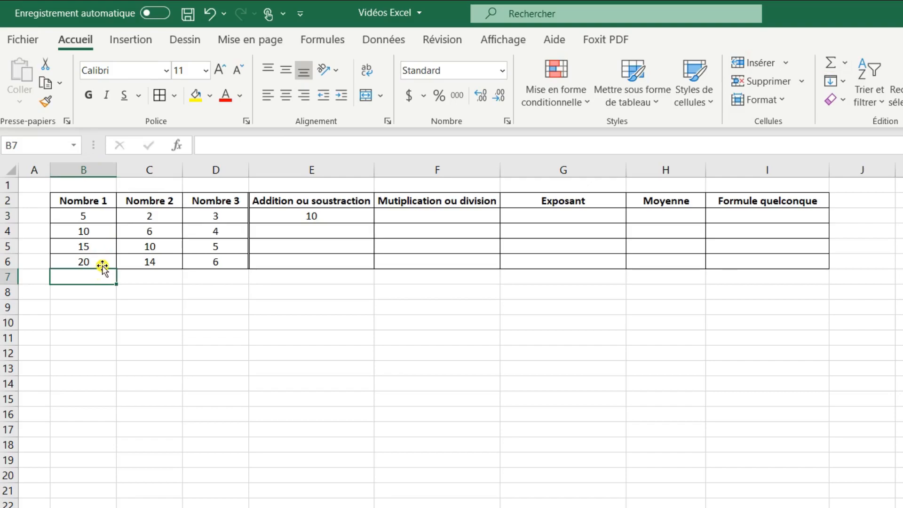
left_click(831, 62)
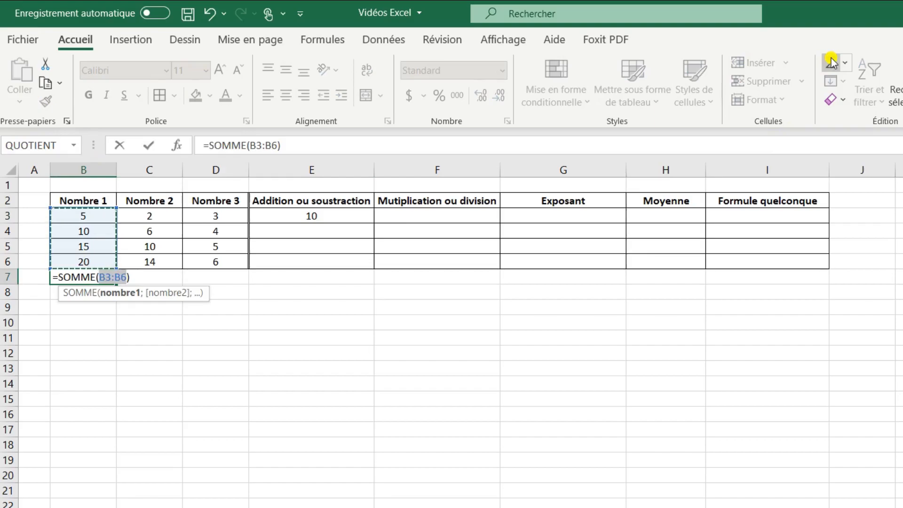
key("Return")
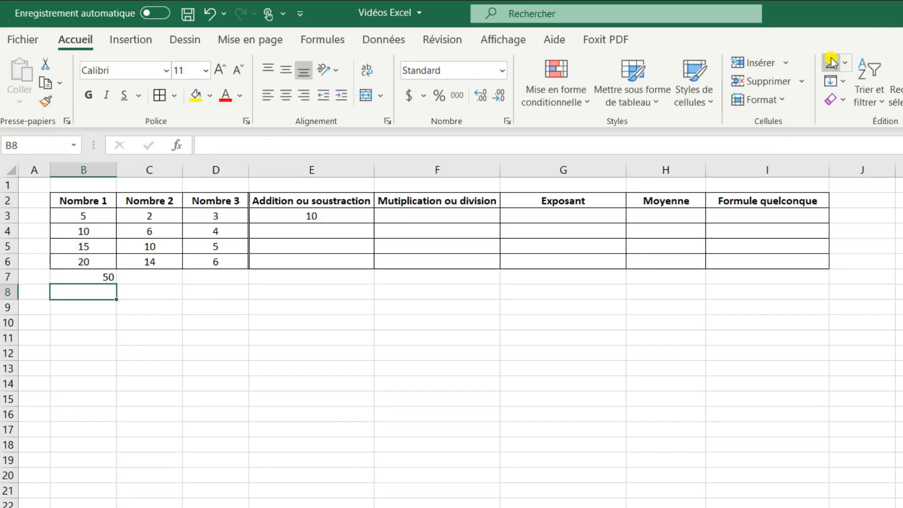
key("Up")
key("Delete")
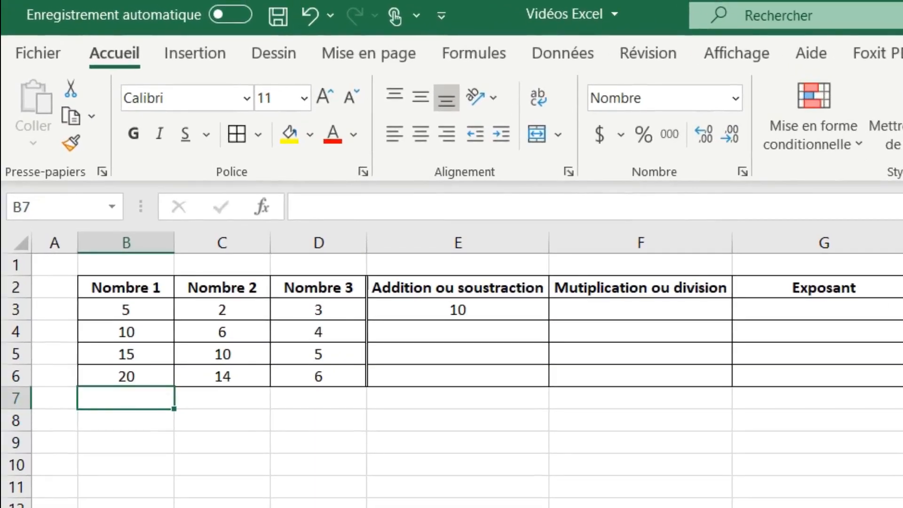
Step: Replace the SOMME formula in cell E3 with =B3+C3-D3, picking the three row 3 numbers as references
left_click(421, 307)
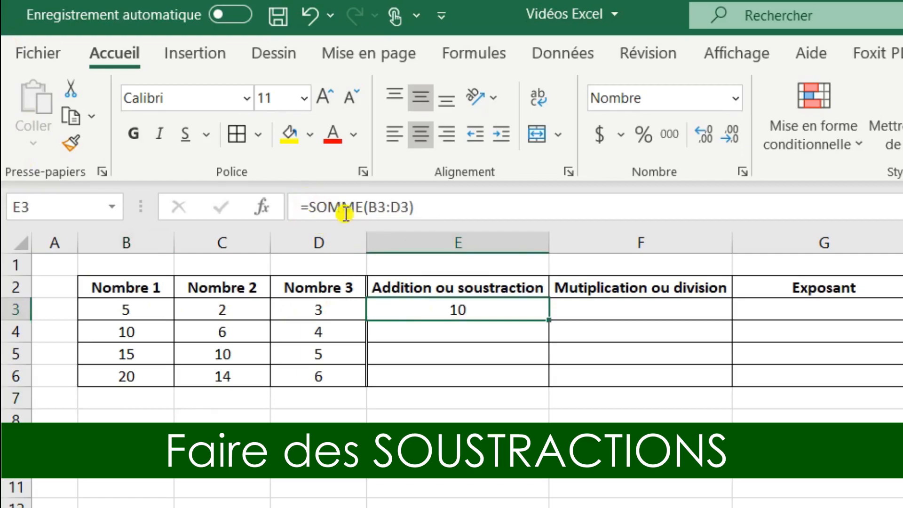
left_click(433, 210)
left_click_drag(433, 209, 300, 199)
key("BackSpace")
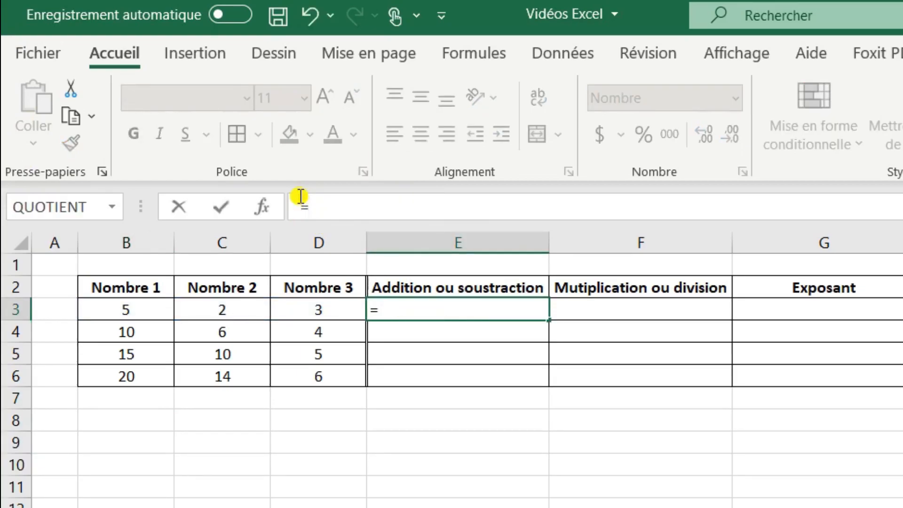
left_click(164, 307)
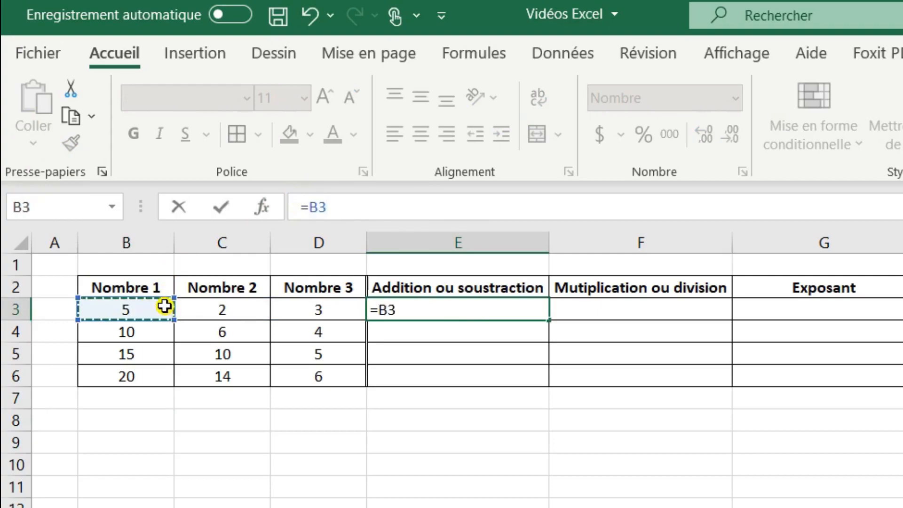
type("+")
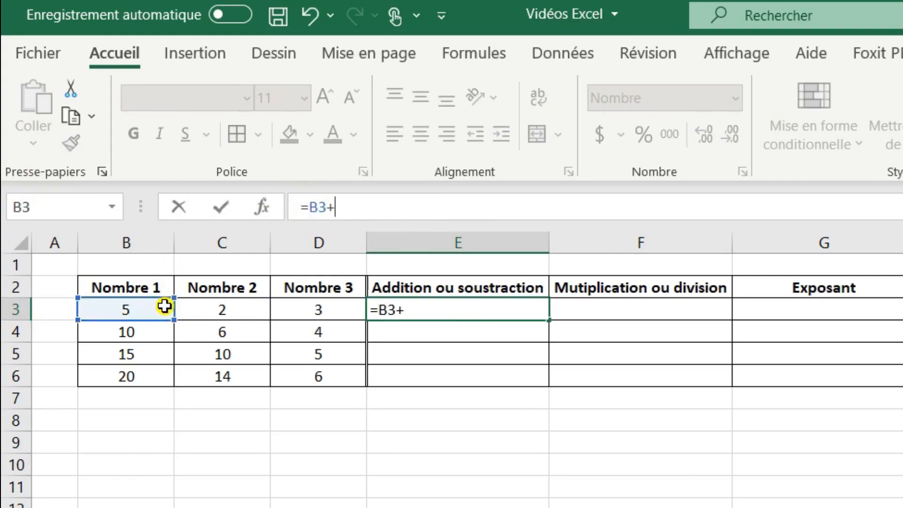
left_click(207, 311)
type("-")
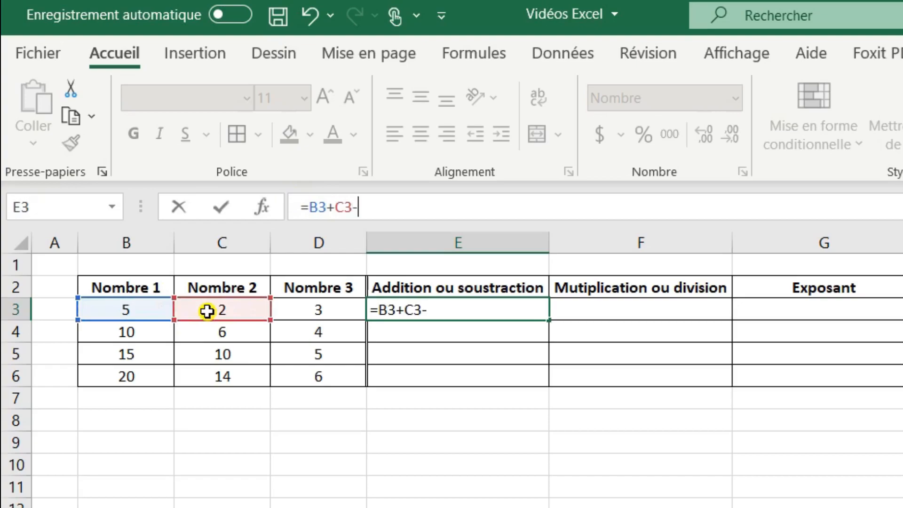
left_click(294, 302)
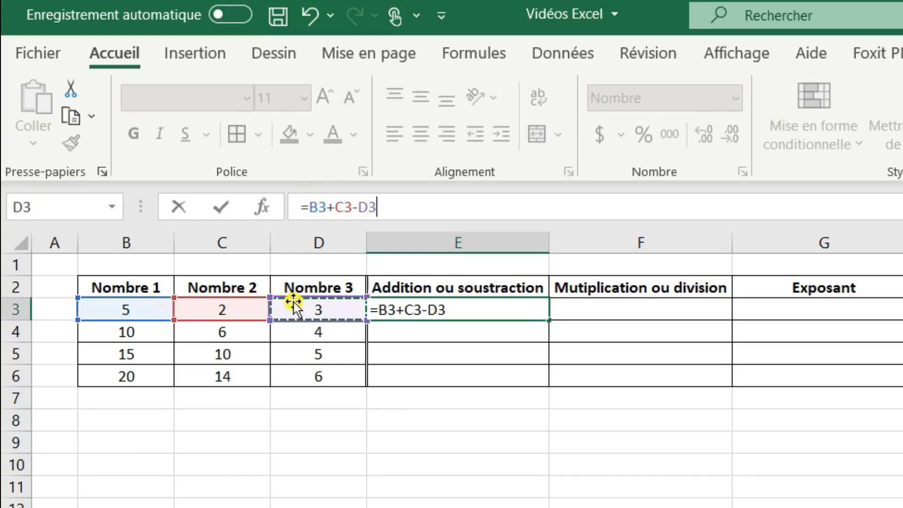
key("Return")
key("Up")
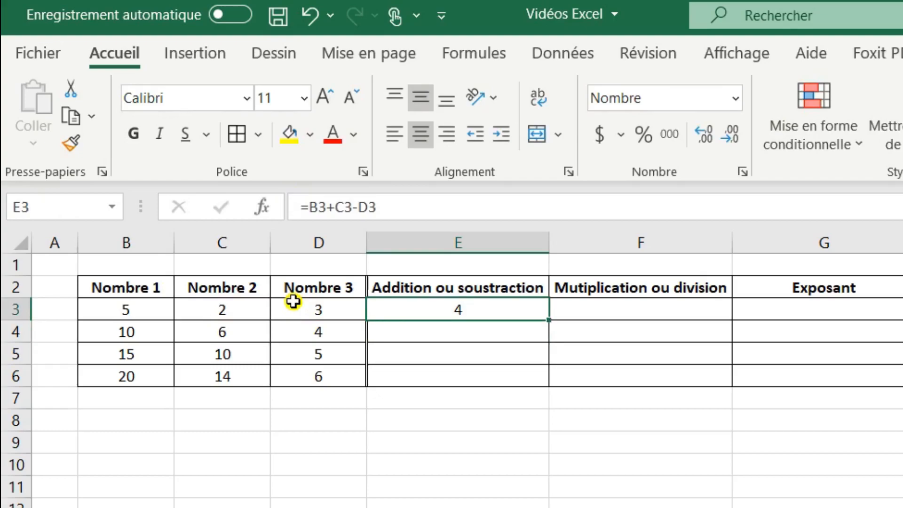
Step: Change the Nombre 3 value in cell D3 to -3 and check the result of the formula in cell E3
left_click(294, 303)
key("Down")
key("Up")
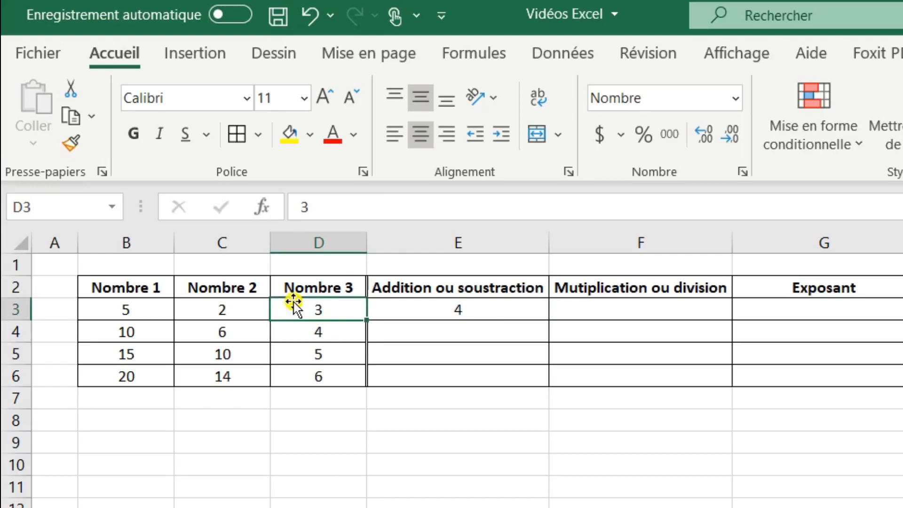
left_click(299, 206)
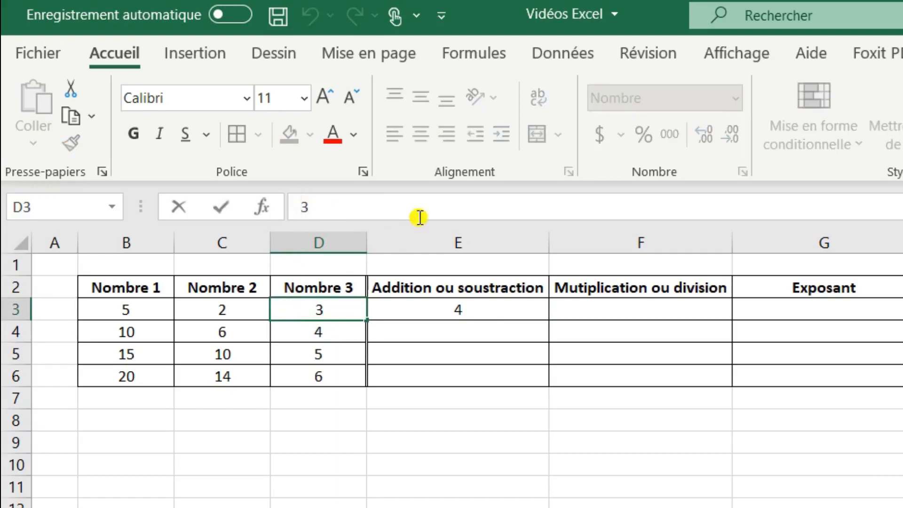
type("-")
left_click(420, 218)
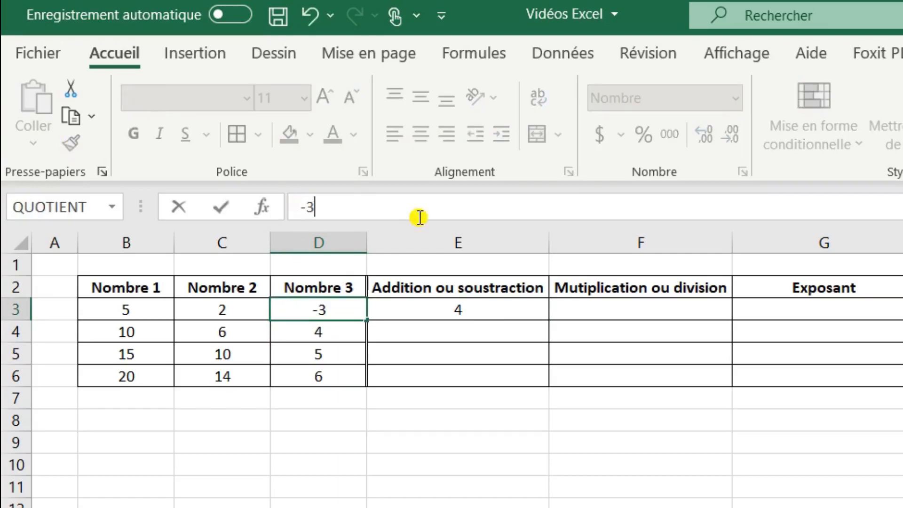
key("Return")
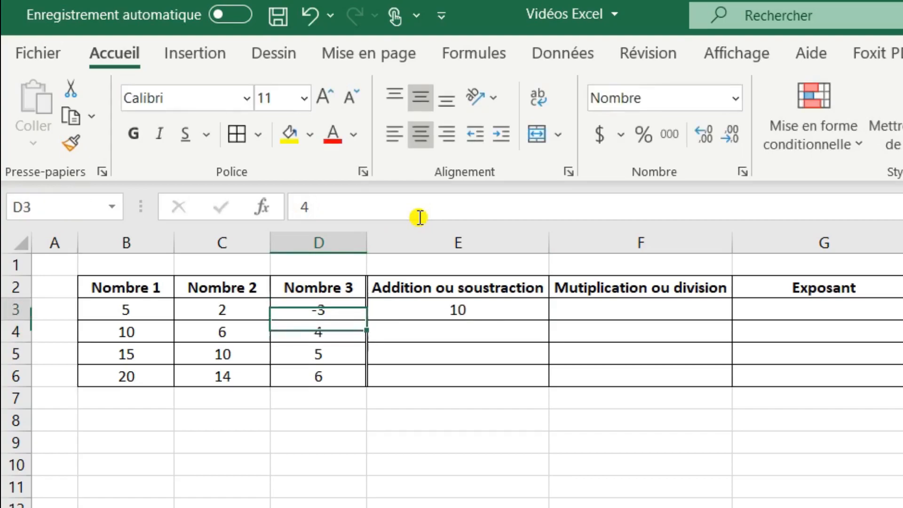
key("Up")
key("Right")
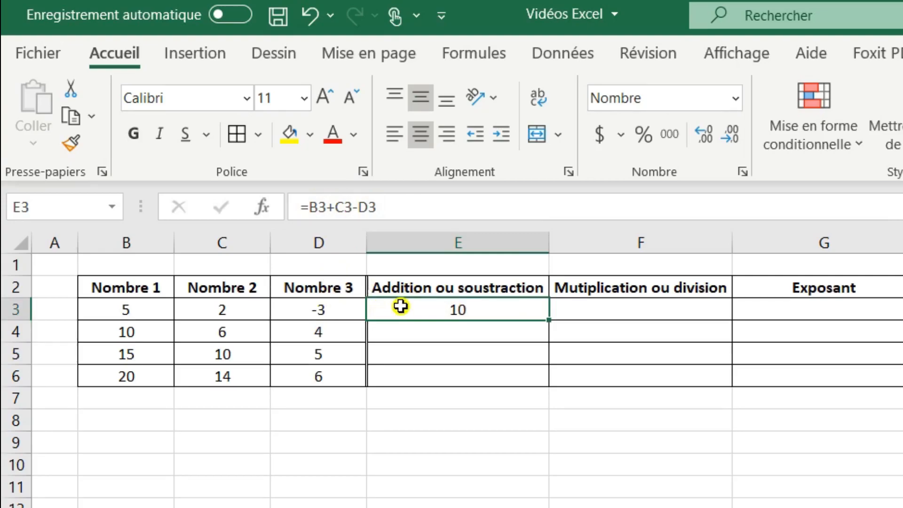
Step: Set the Nombre 3 value in cell D3 back to 3
left_click(339, 312)
type("3")
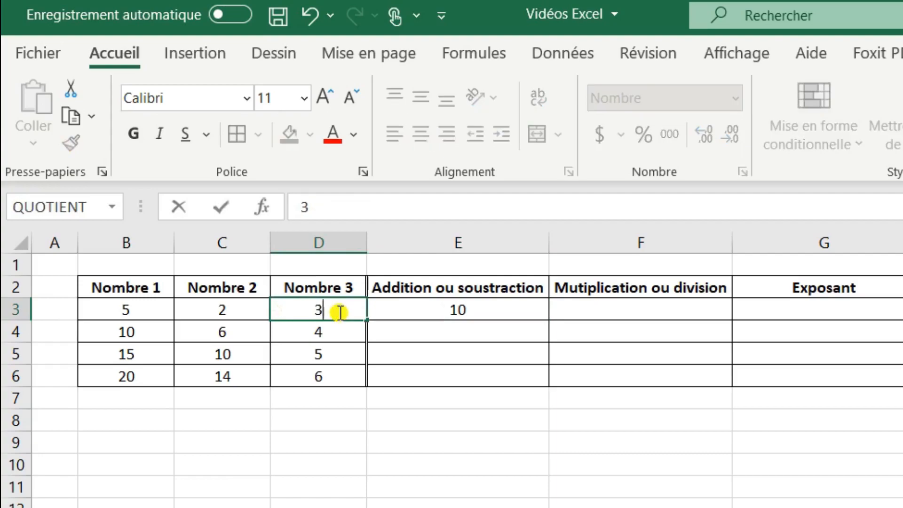
key("Return")
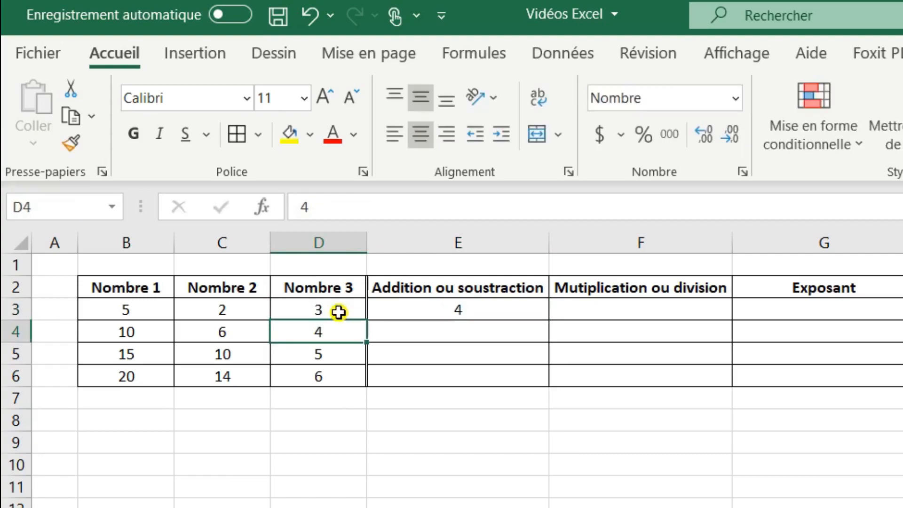
Step: Enter the multiplication formula =B3*C3*D3 in cell F3, picking the three row 3 numbers as references
left_click(592, 308)
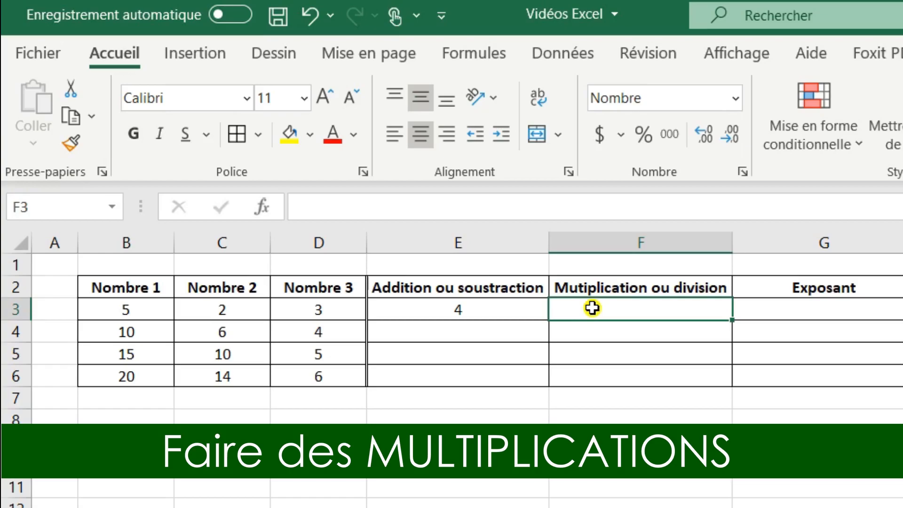
left_click(443, 206)
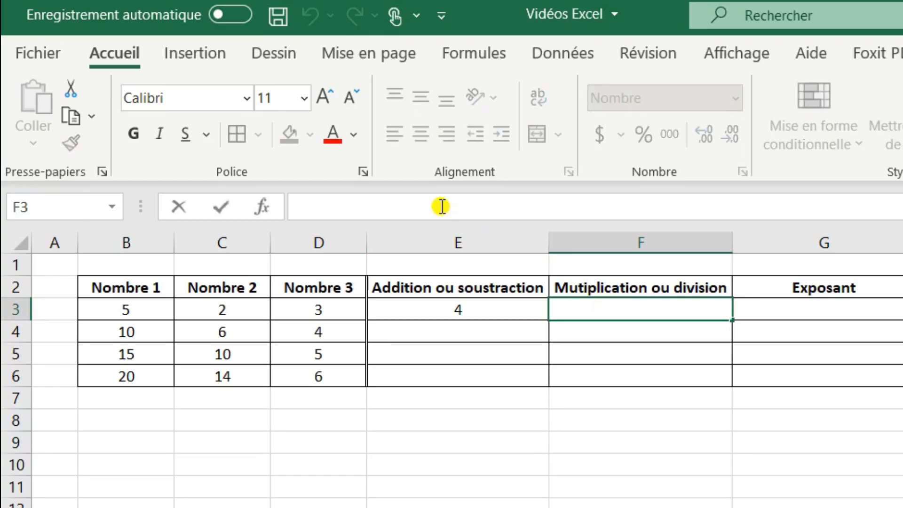
type("=")
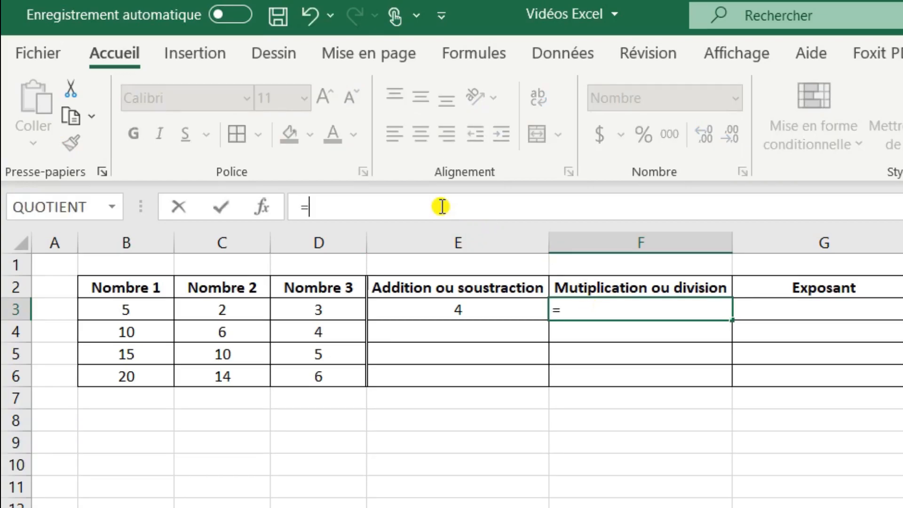
left_click(139, 308)
type("*")
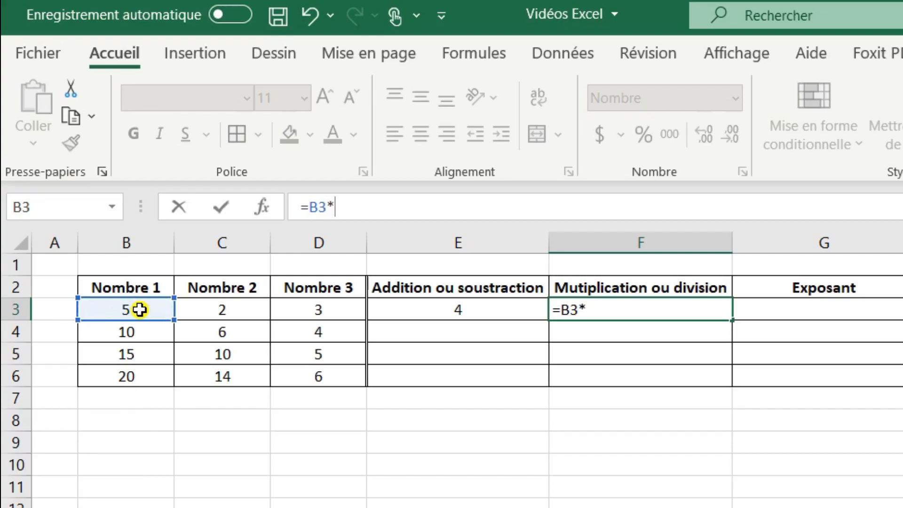
left_click(216, 308)
type("*")
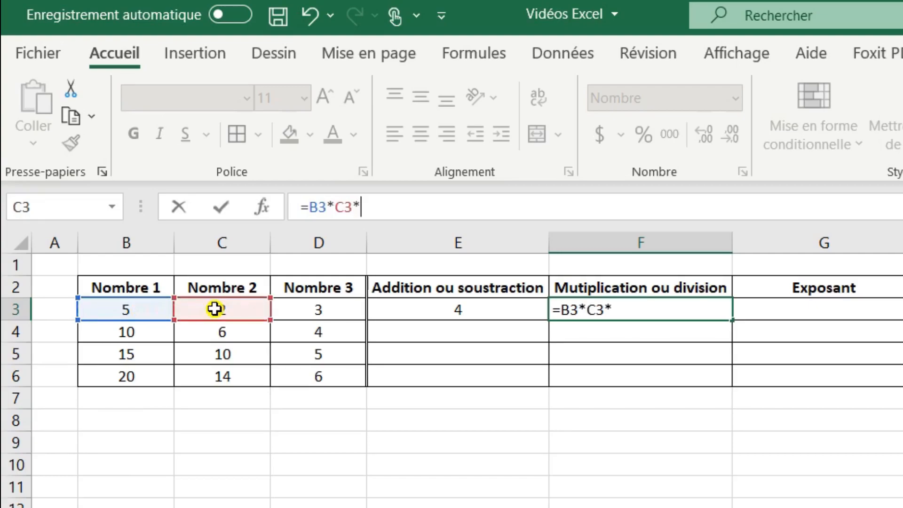
left_click(287, 306)
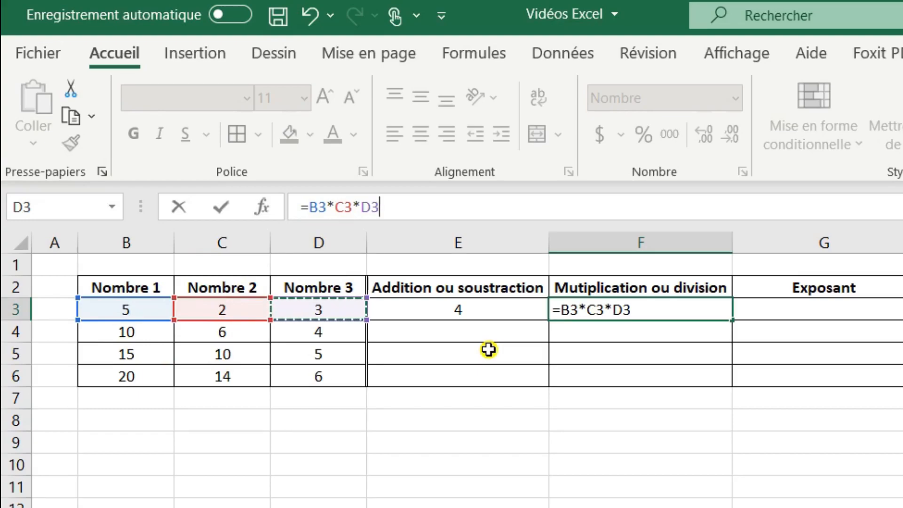
key("Return")
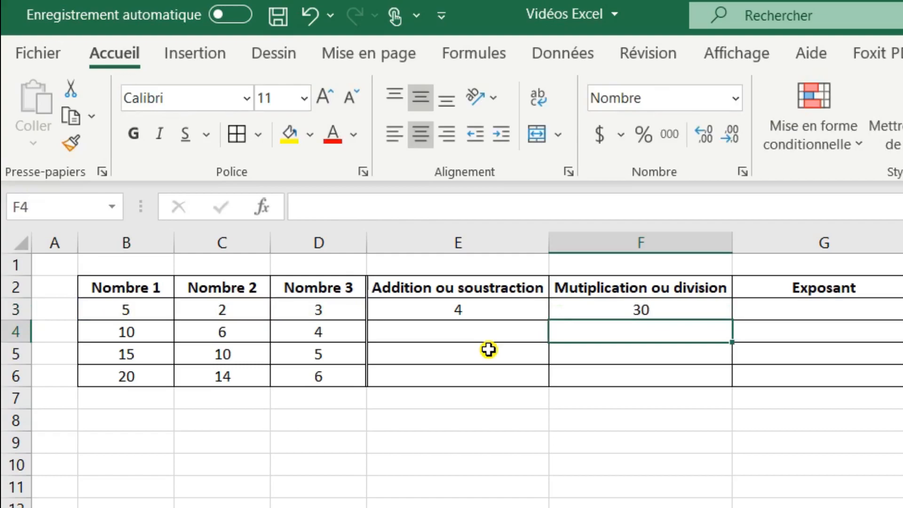
key("Up")
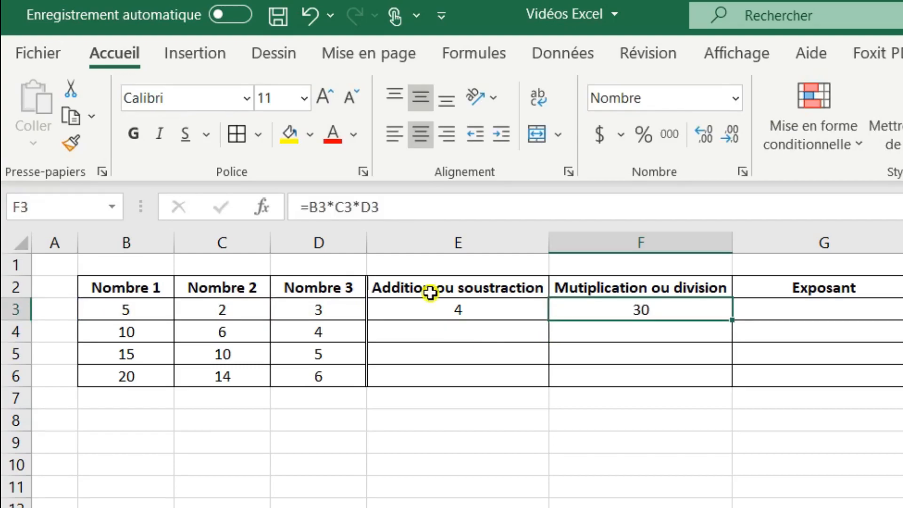
Step: Change the second multiplication sign in the cell F3 formula to a division sign, giving =B3*C3/D3
left_click(360, 207)
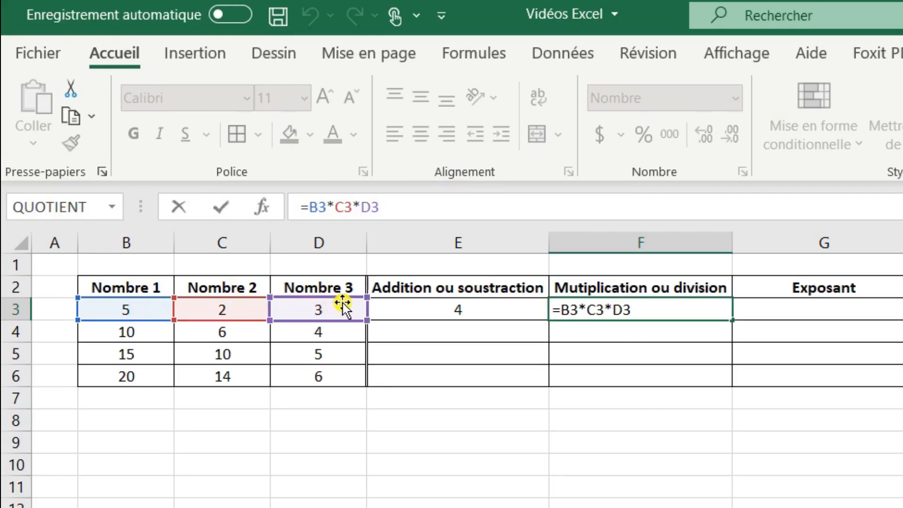
key("BackSpace")
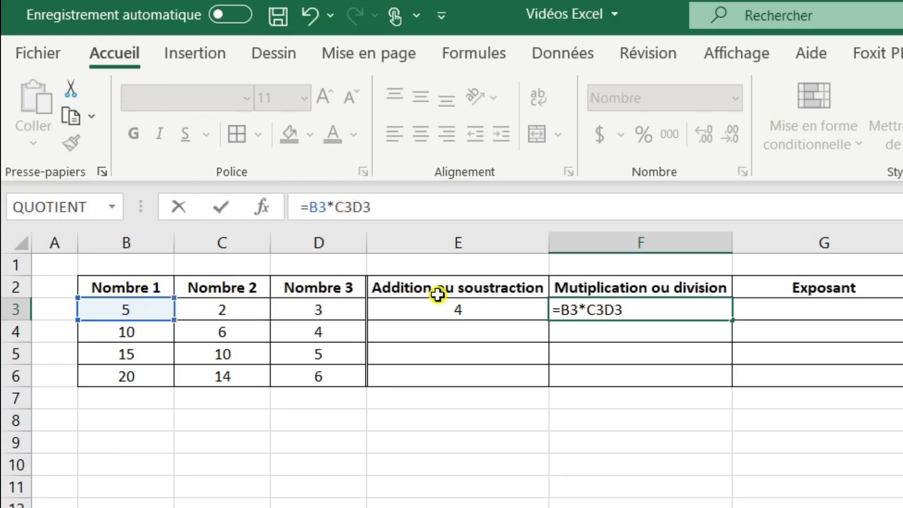
type("/")
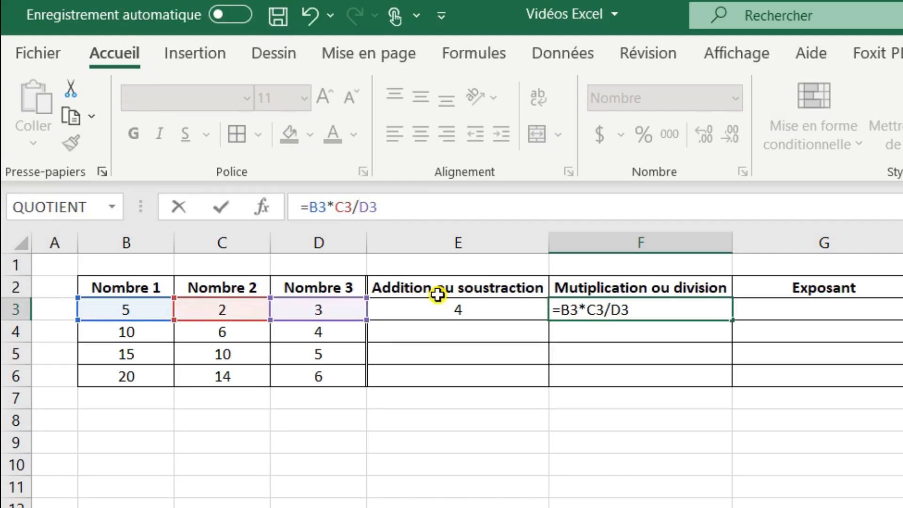
key("Return")
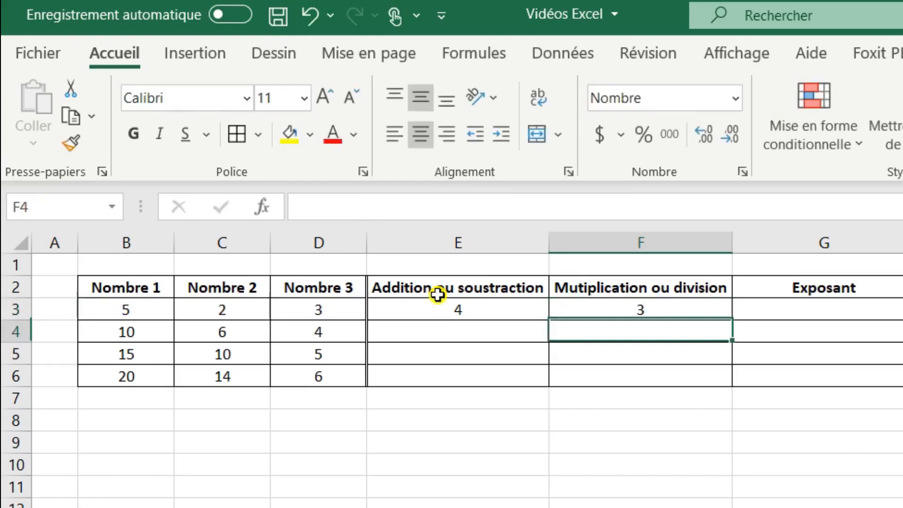
key("Up")
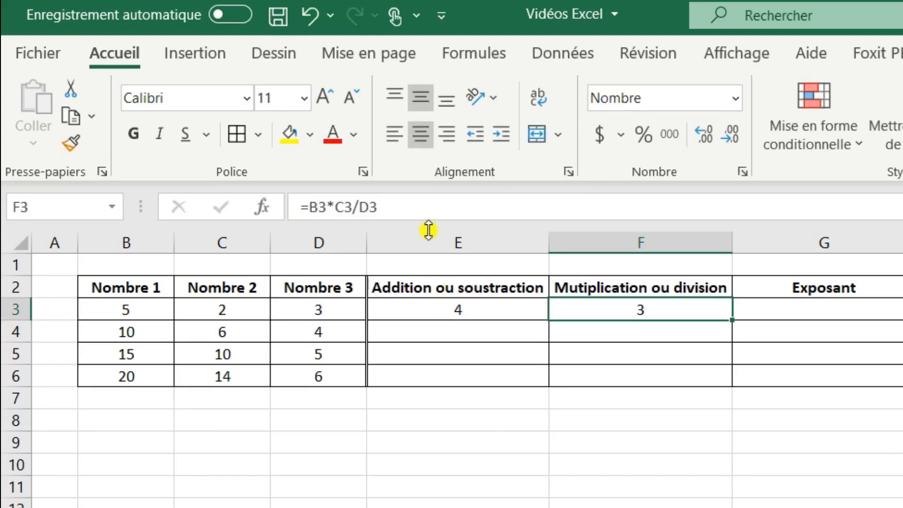
Step: Replace the formula in cell F3 with =PRODUIT(B3:D3), picking the three row 3 numbers as one range
left_click(420, 205)
left_click_drag(420, 205, 312, 213)
type("produit")
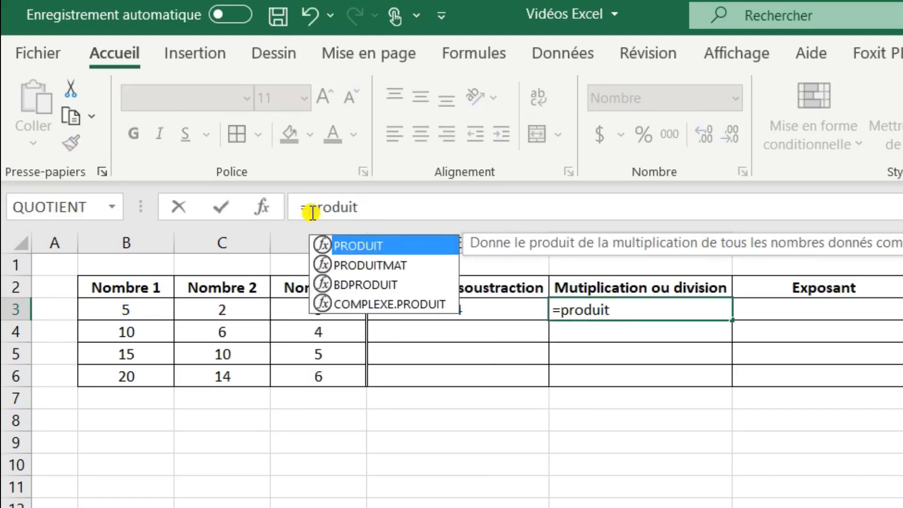
type("(")
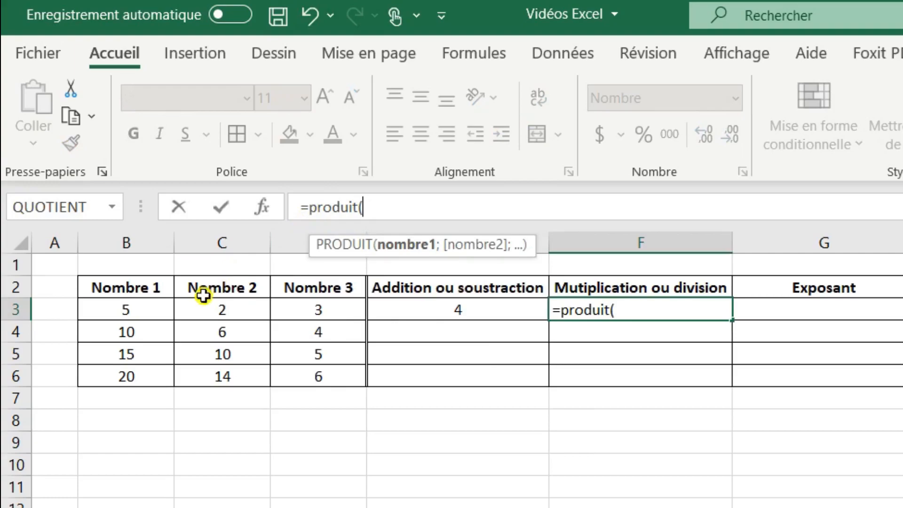
left_click_drag(167, 308, 317, 311)
type(")")
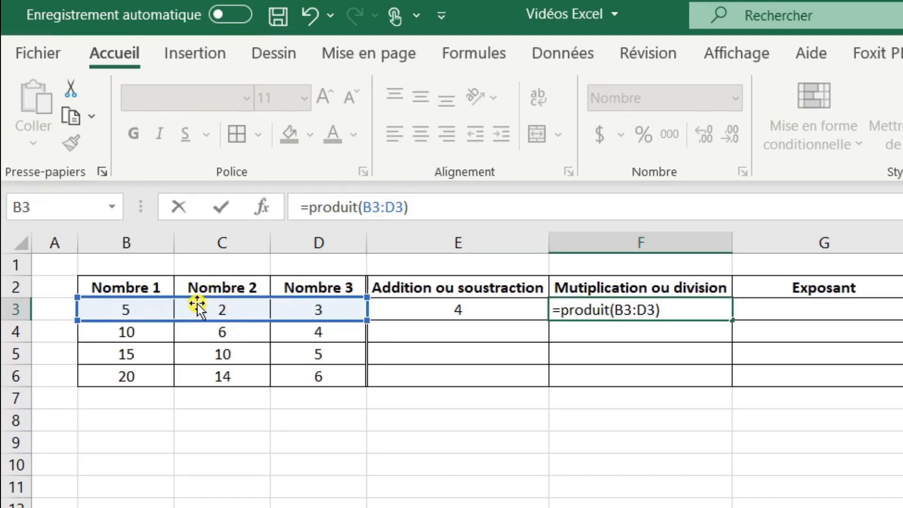
key("Return")
key("Up")
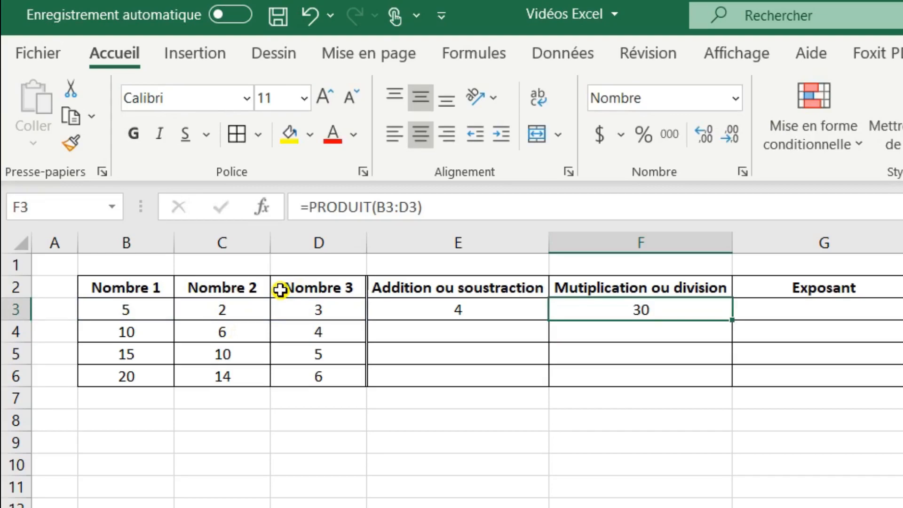
Step: Rewrite the range in the cell F3 formula as separate cell references, giving =PRODUIT(B3;C3;D3)
left_click(452, 216)
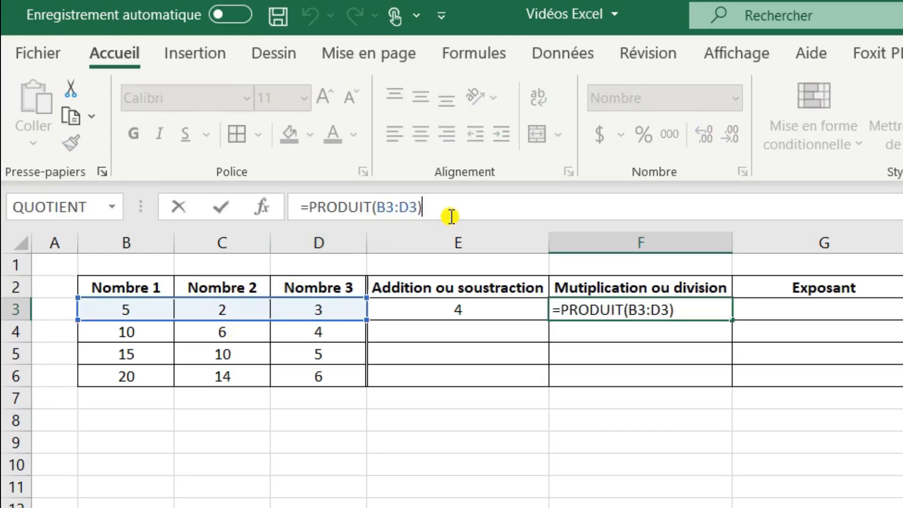
key("BackSpace")
key("BackSpace")
key("BackSpace")
key("BackSpace")
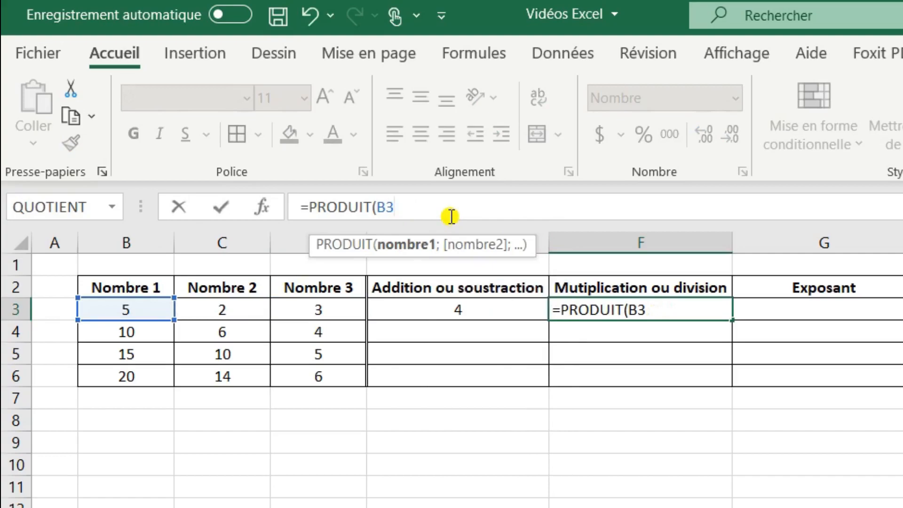
type(";")
left_click(257, 309)
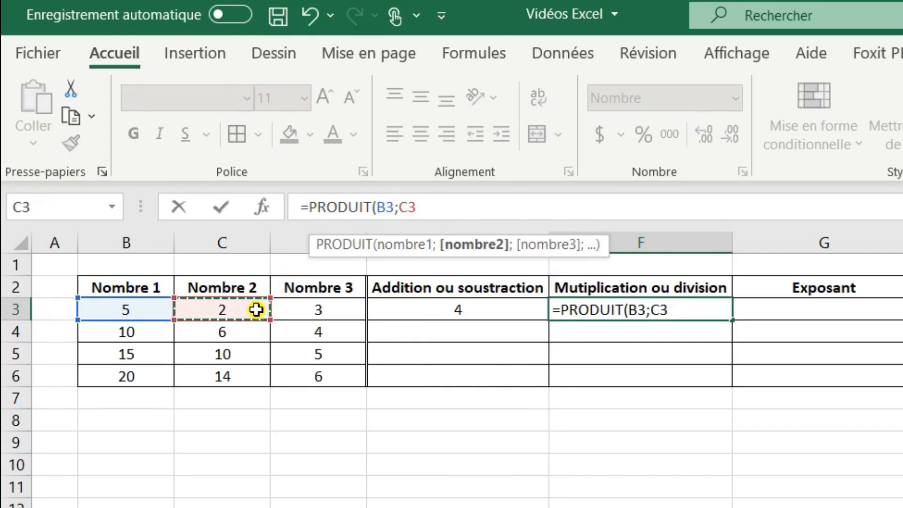
type(";")
left_click(291, 308)
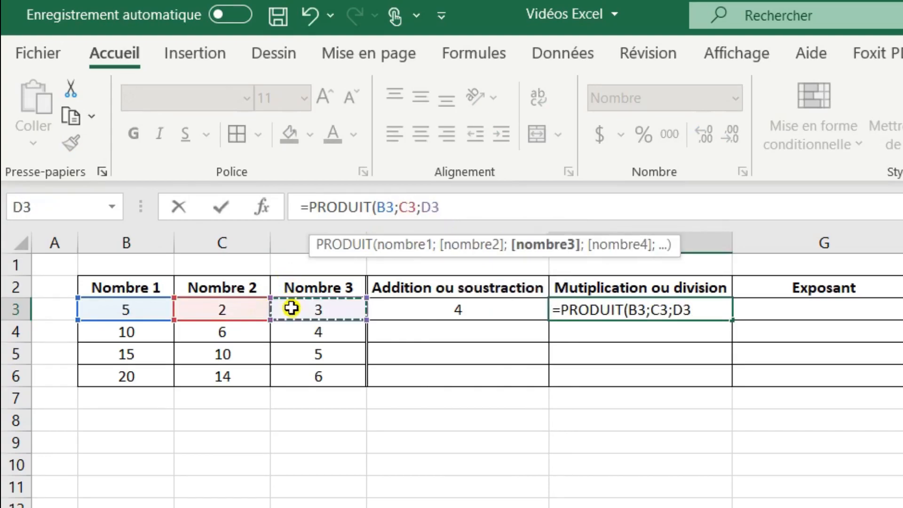
type(")")
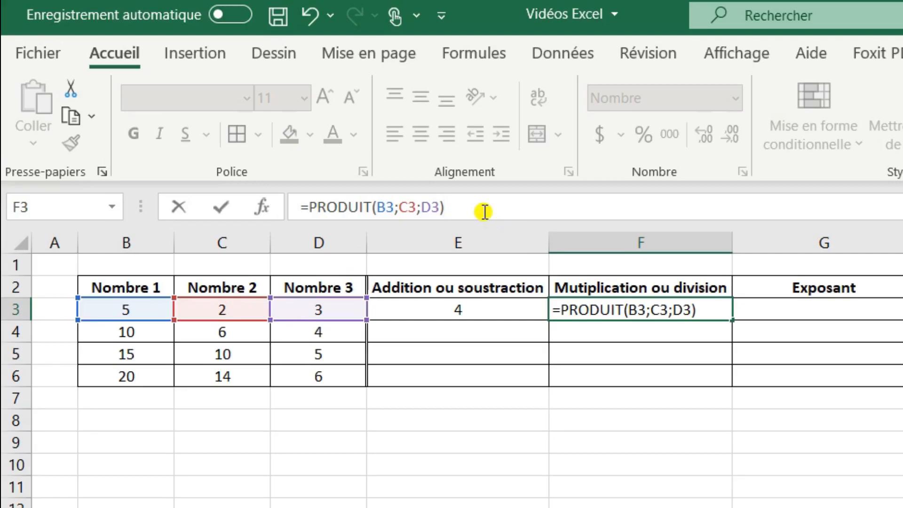
key("ctrl+Return")
key("Left")
key("Left")
key("Left")
key("Right")
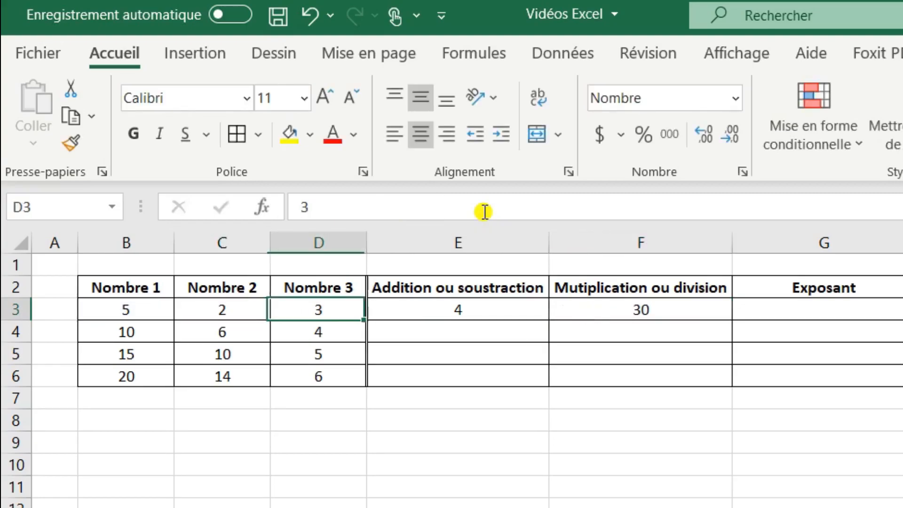
key("Right")
key("Right")
Step: Change the second and third references in the cell F3 formula to C4 and D5, giving =PRODUIT(B3;C4;D5)
left_click(407, 207)
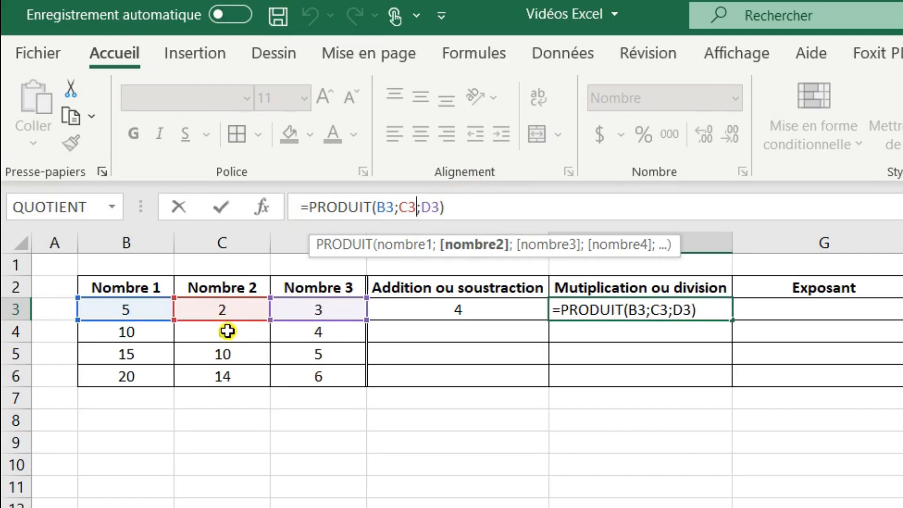
key("BackSpace")
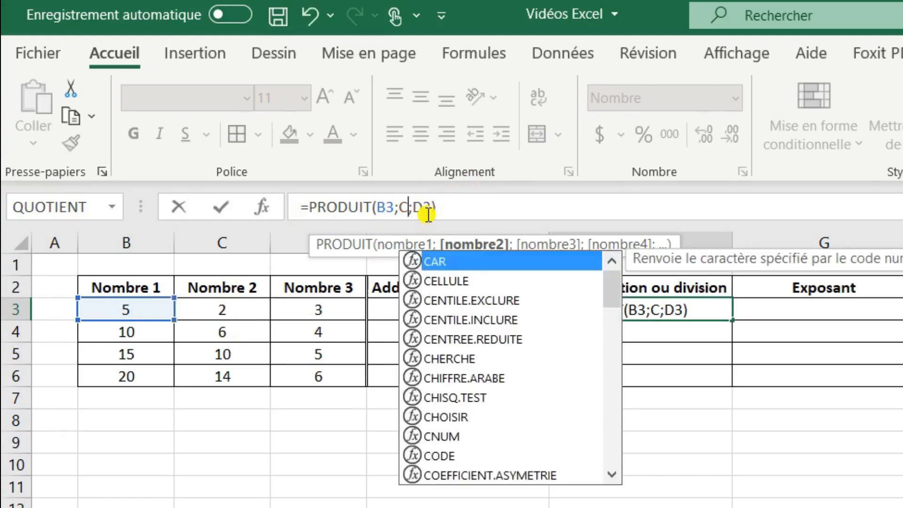
type("4")
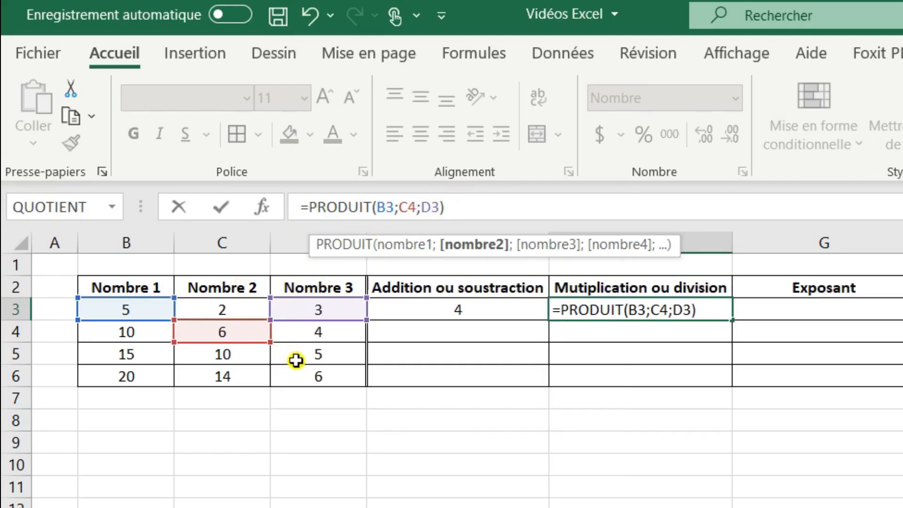
left_click(441, 209)
key("BackSpace")
type("5")
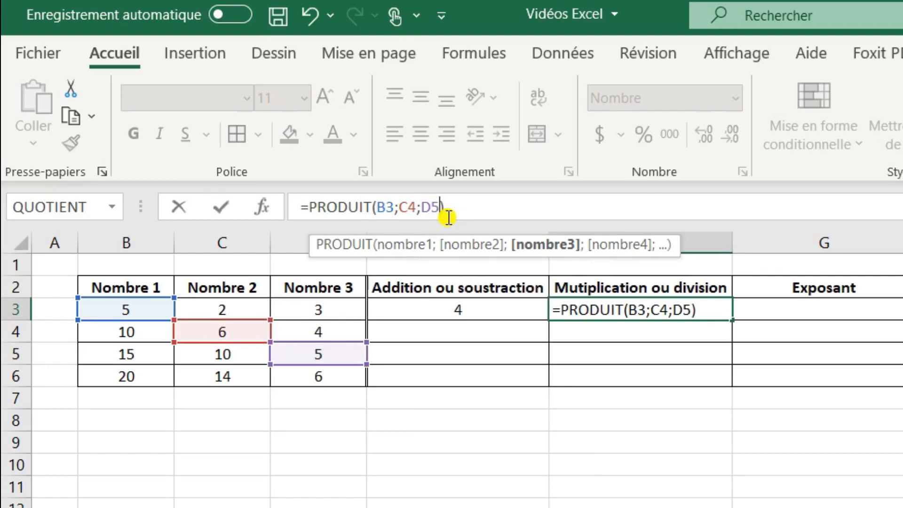
key("Return")
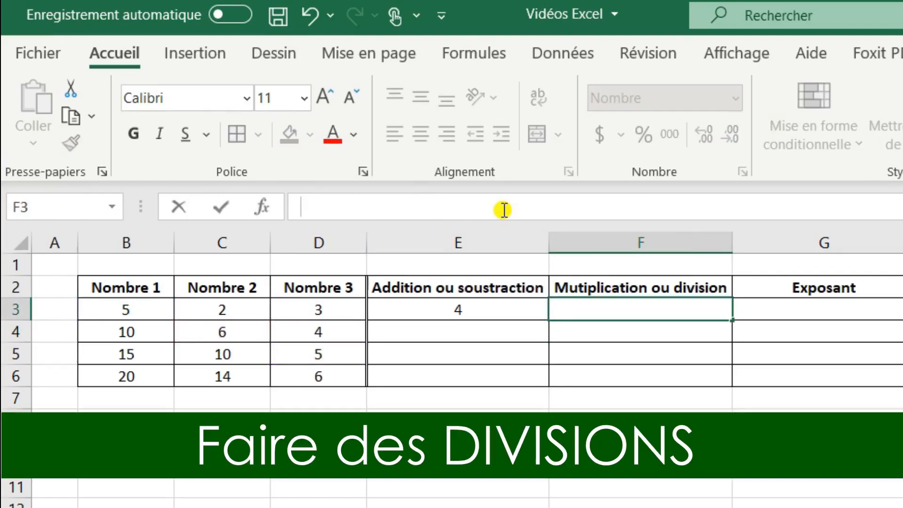
Step: Enter =QUOTIENT(B3;C3) in cell F3, with Nombre 1 as numerator and Nombre 2 as denominator
type("=q")
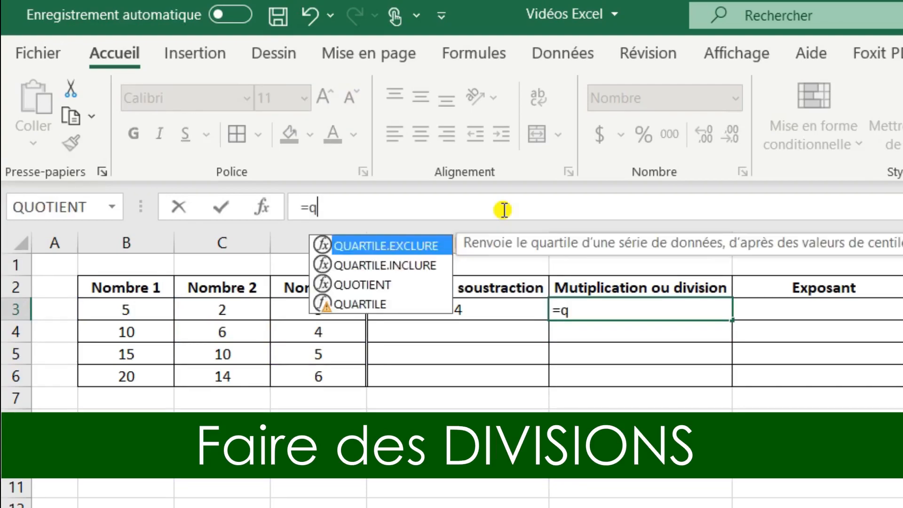
type("uotient")
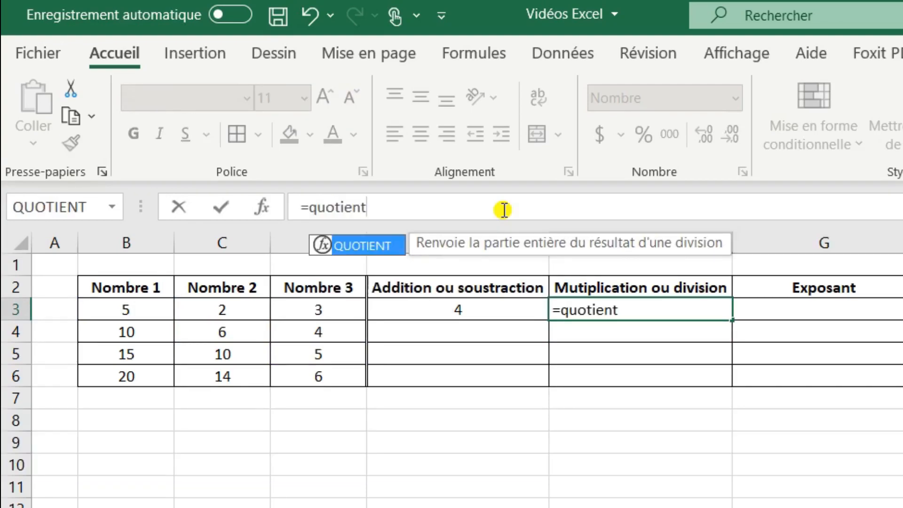
type("(")
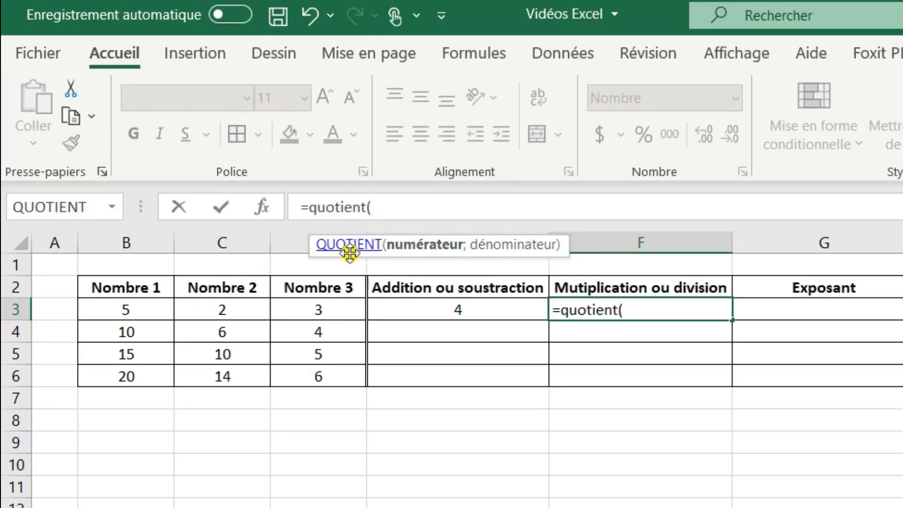
left_click(162, 309)
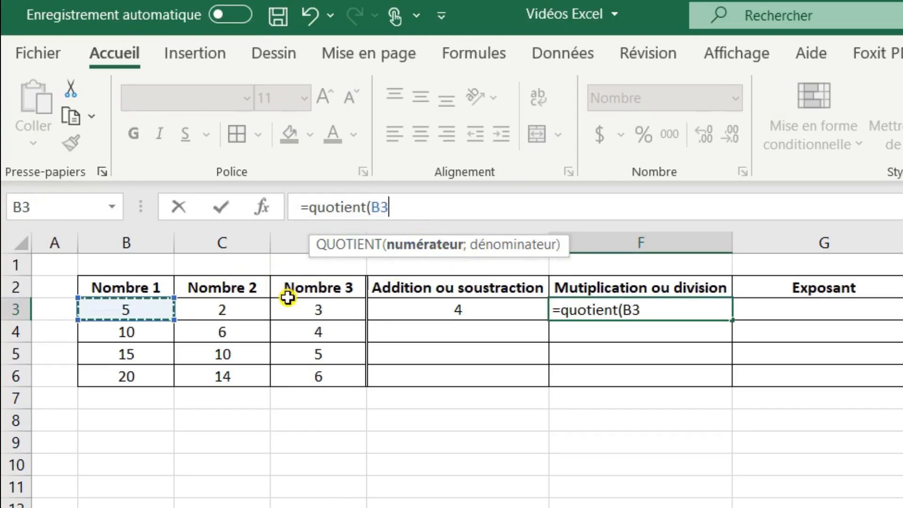
type(";")
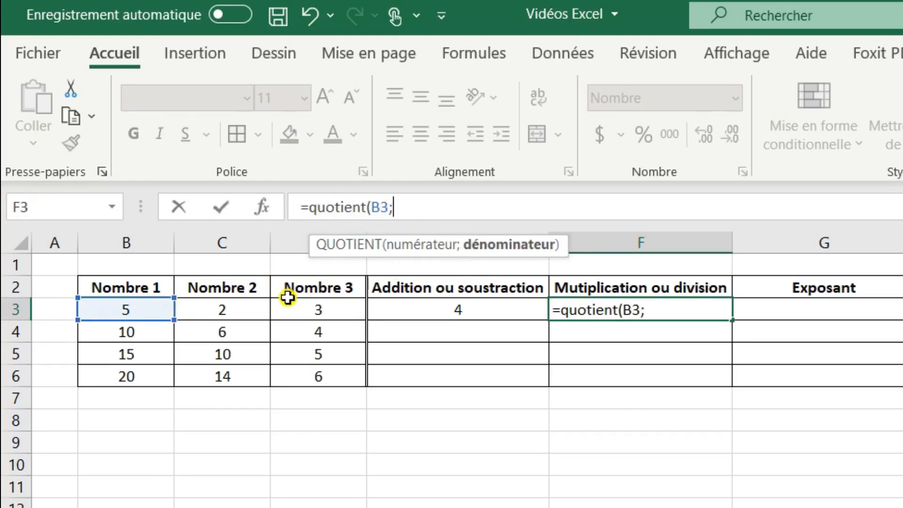
left_click(232, 306)
type(")")
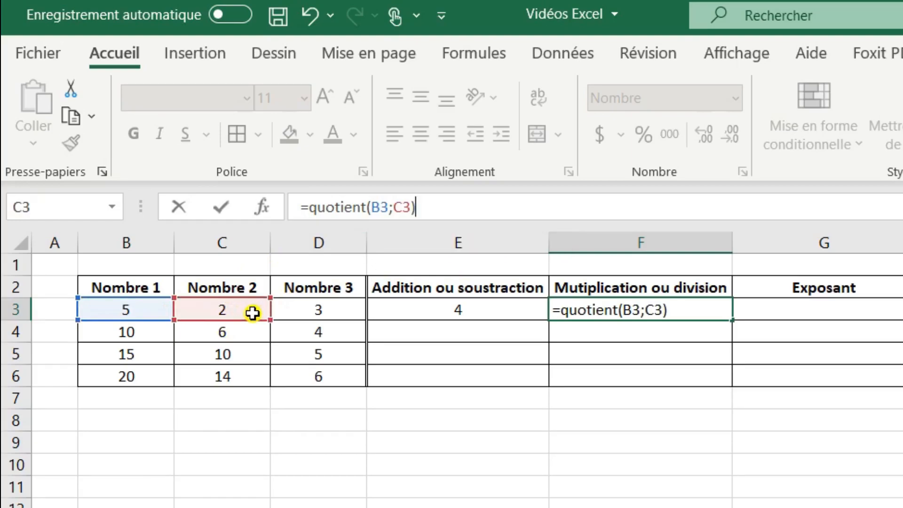
key("Return")
key("Up")
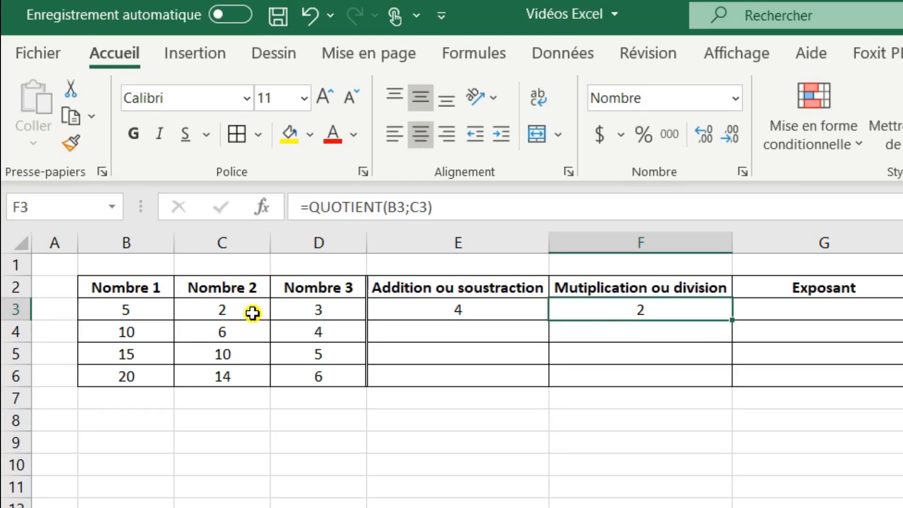
Step: Replace the QUOTIENT function in cell F3 with the simple division formula =B3/C3
left_click(442, 216)
key("BackSpace")
key("BackSpace")
key("BackSpace")
key("BackSpace")
key("BackSpace")
key("BackSpace")
key("BackSpace")
key("BackSpace")
key("BackSpace")
key("BackSpace")
key("BackSpace")
key("BackSpace")
key("BackSpace")
key("BackSpace")
key("BackSpace")
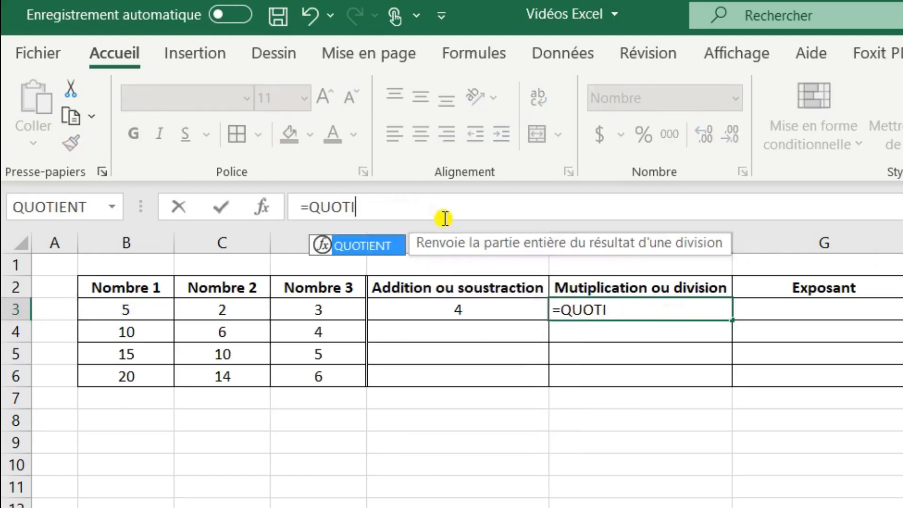
left_click(128, 309)
type("3")
key("BackSpace")
type("/")
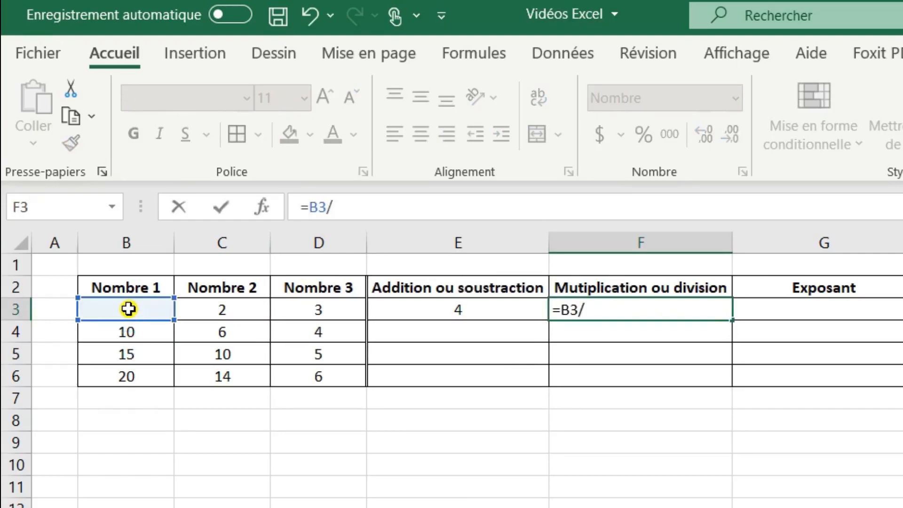
left_click(190, 310)
key("Return")
key("Up")
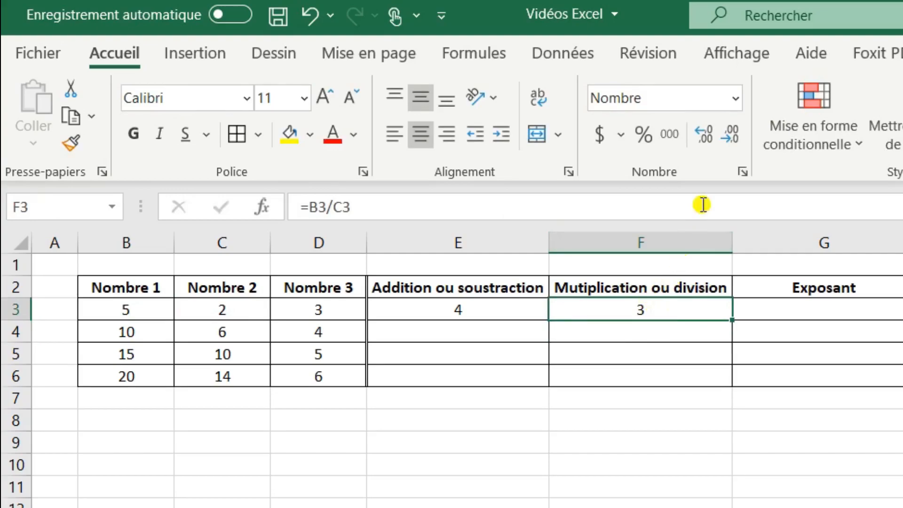
Step: Show one more decimal place for the division result in cell F3, and reduce it again by one
left_click_drag(497, 304, 902, 371)
left_click(672, 315)
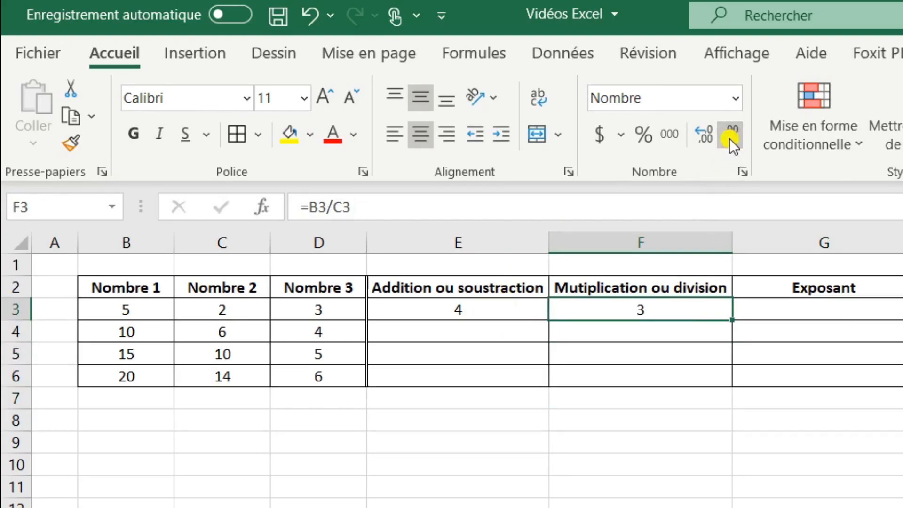
left_click(709, 135)
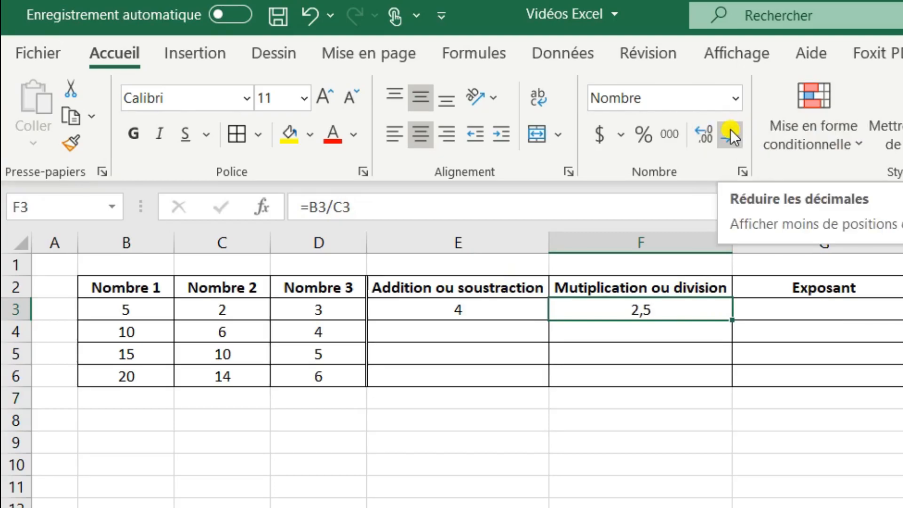
left_click(731, 132)
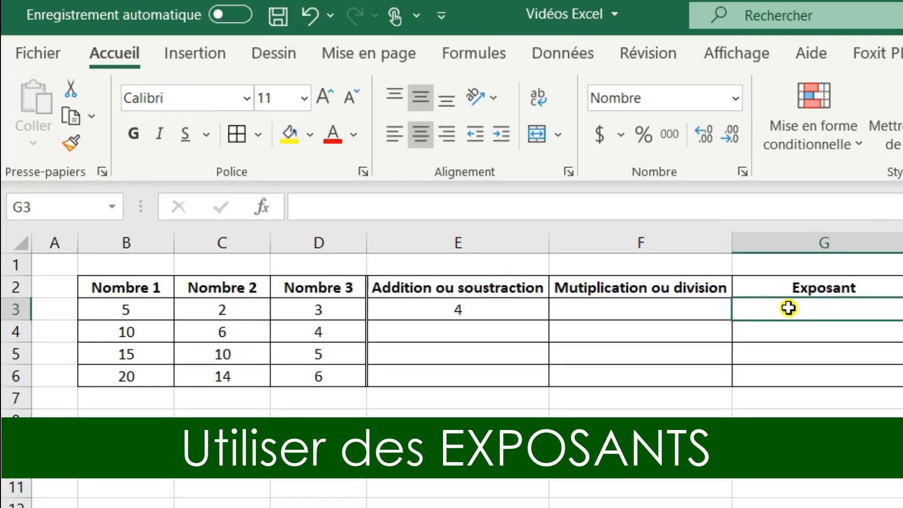
Step: Enter the exponent formula =B3^2 in the Exposant cell G3 to square Nombre 1
type("=")
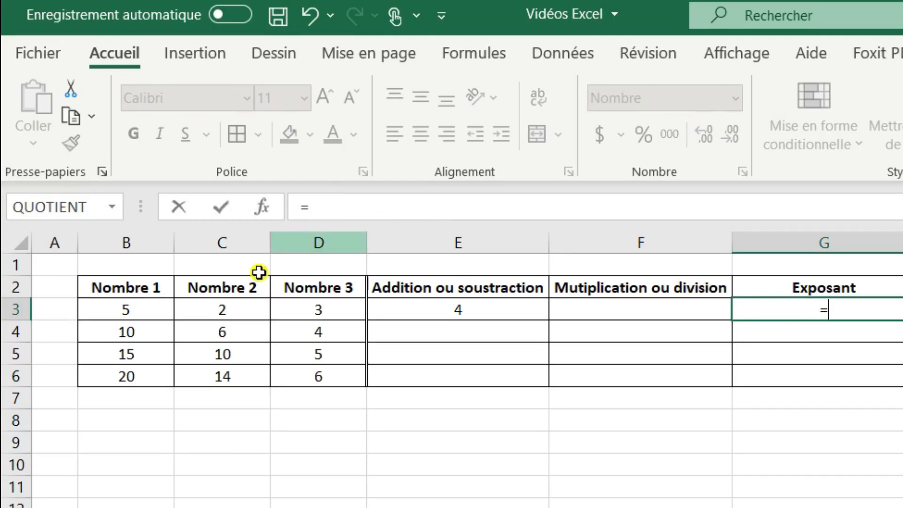
left_click(148, 311)
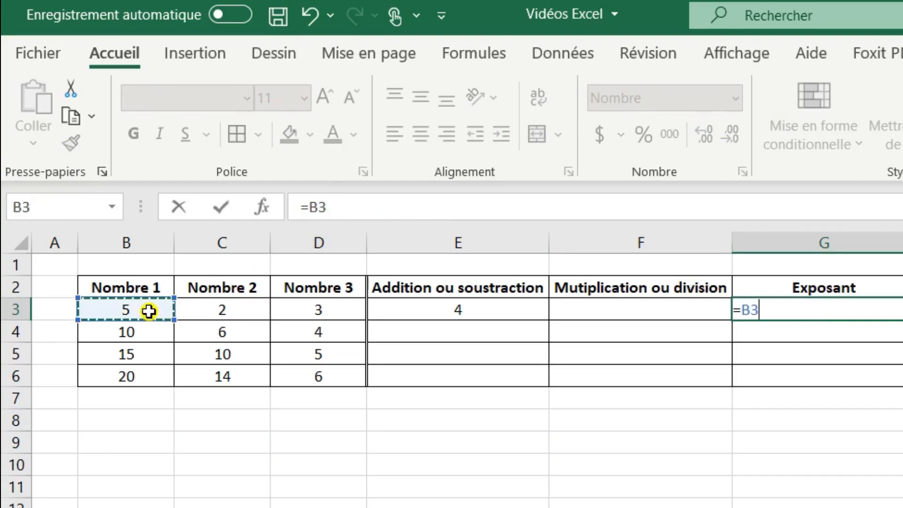
left_click(344, 206)
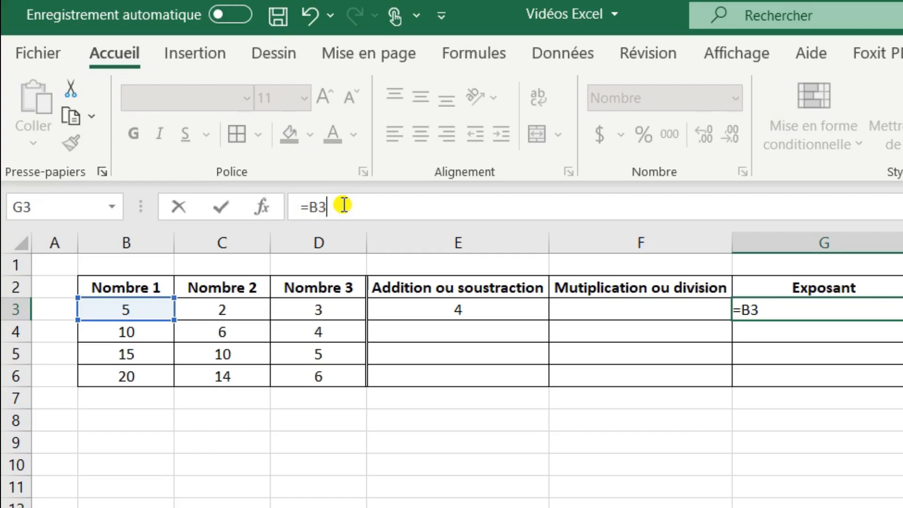
type("^2")
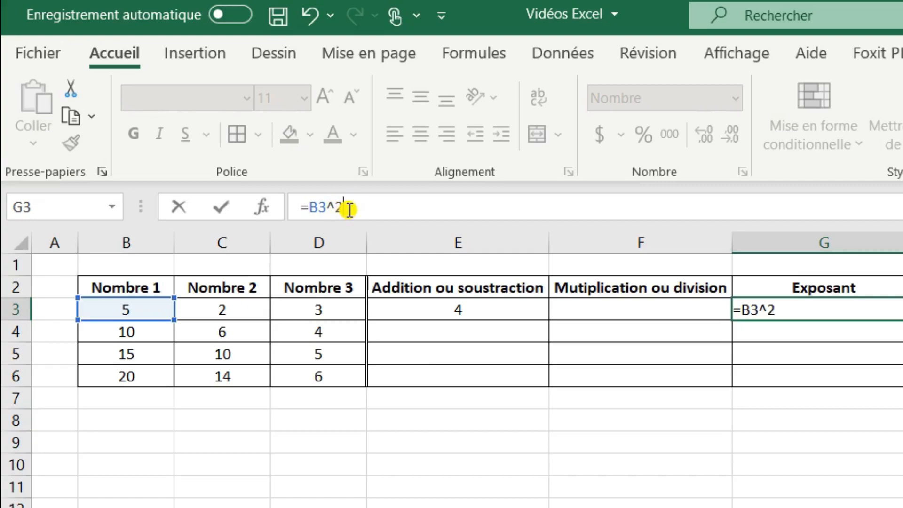
key("Return")
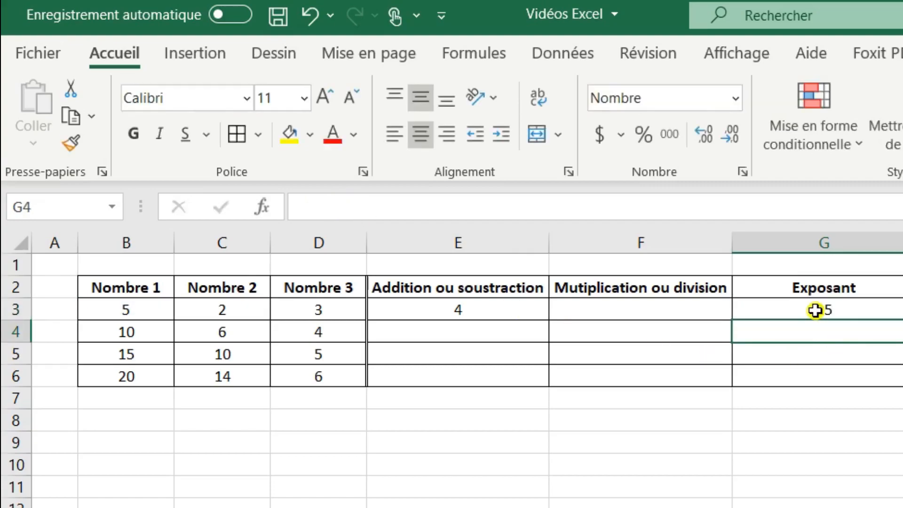
left_click(815, 311)
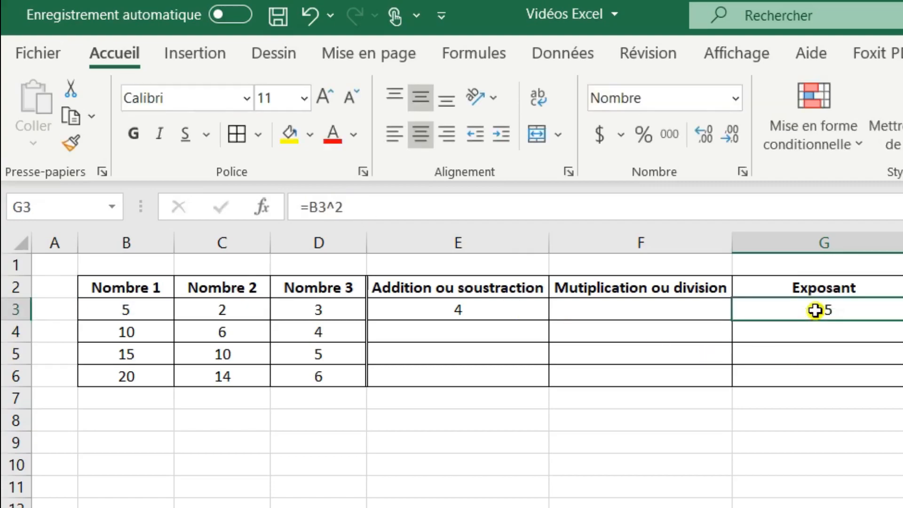
Step: Replace the formula in the Exposant cell G3 with =B3^C3, raising Nombre 1 to the power of Nombre 2
left_click(498, 202)
key("BackSpace")
key("BackSpace")
key("BackSpace")
key("BackSpace")
key("BackSpace")
key("BackSpace")
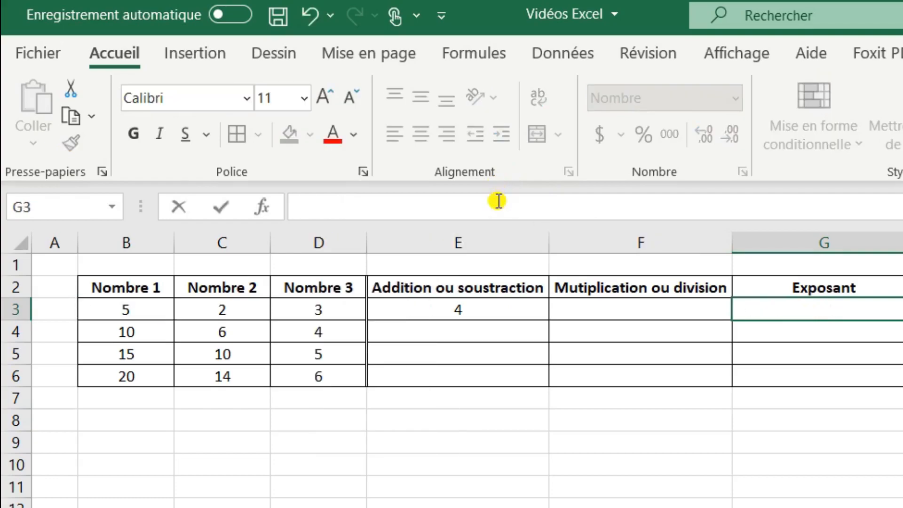
type("=")
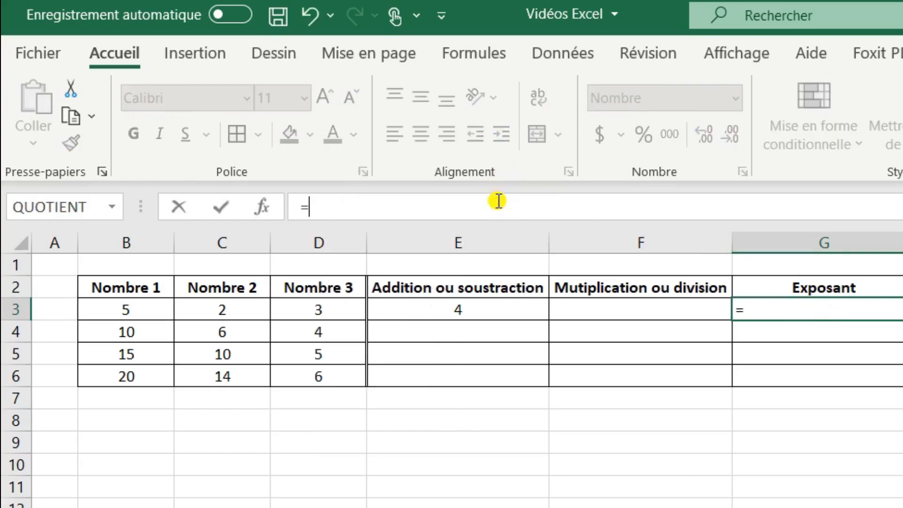
left_click(157, 313)
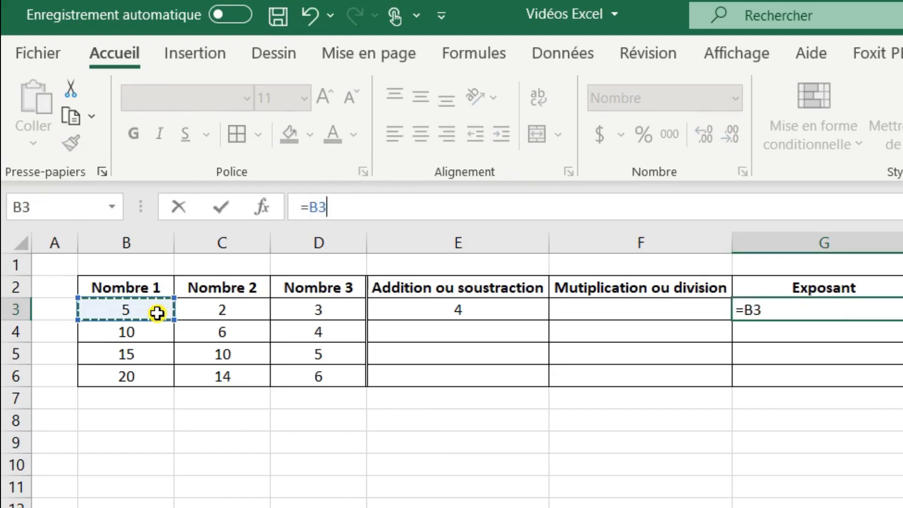
type("^^")
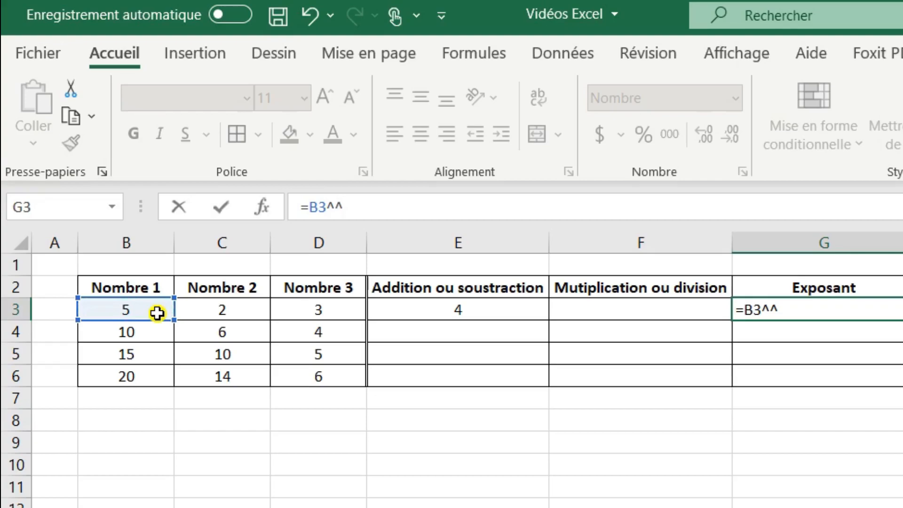
key("BackSpace")
left_click(195, 309)
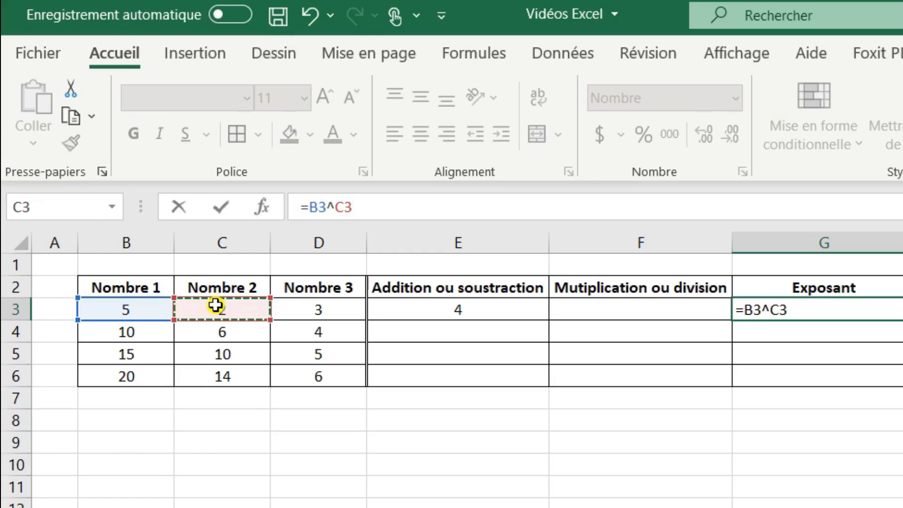
key("Return")
key("Up")
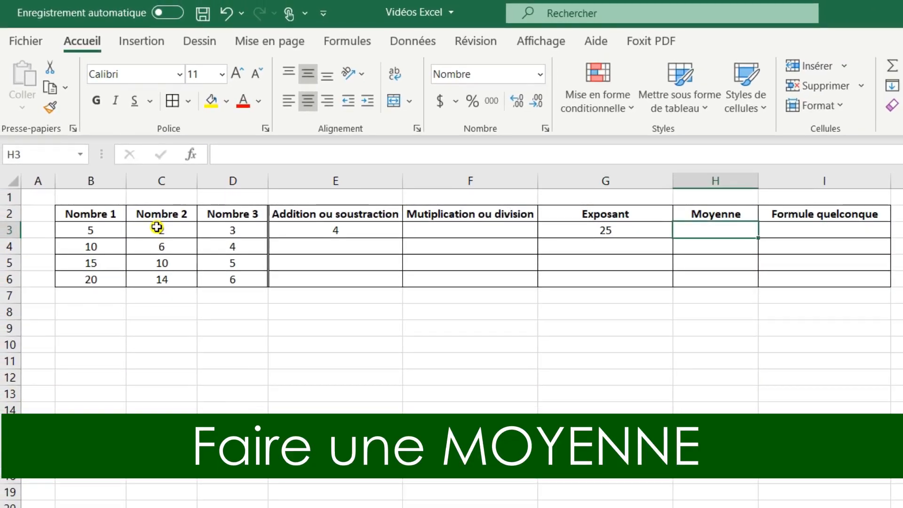
Step: Enter =MOYENNE(B3:D3) in the Moyenne cell H3 to average the three numbers of row 3
type("=(")
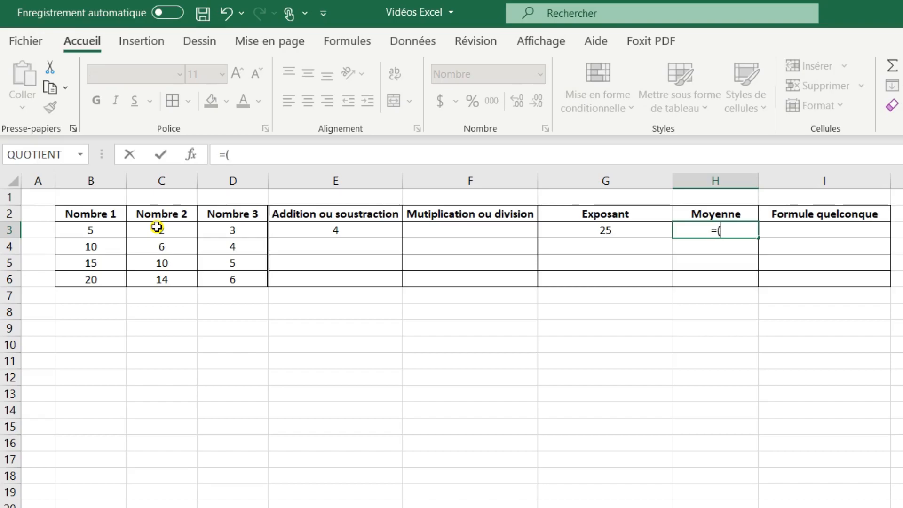
left_click_drag(113, 228, 218, 228)
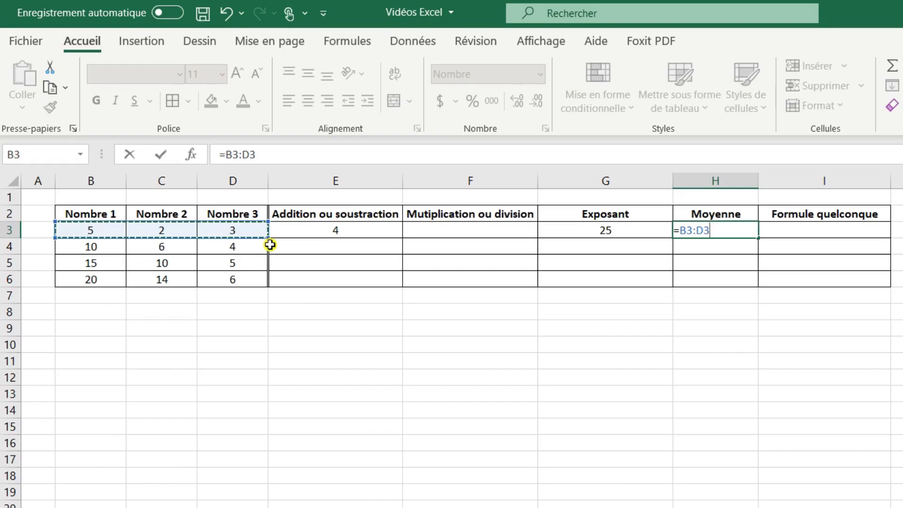
key("BackSpace")
key("BackSpace")
key("BackSpace")
key("BackSpace")
key("BackSpace")
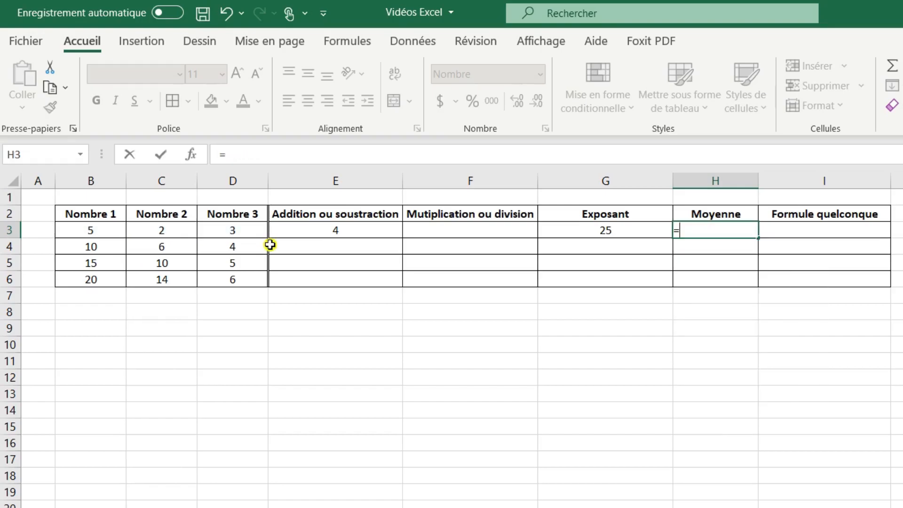
type("mohe")
key("BackSpace")
key("BackSpace")
type("yenne(")
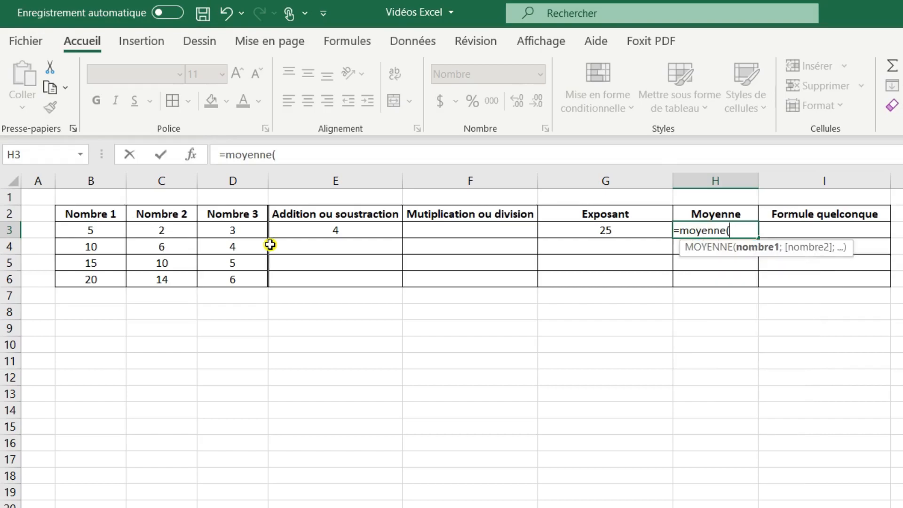
left_click_drag(117, 231, 219, 228)
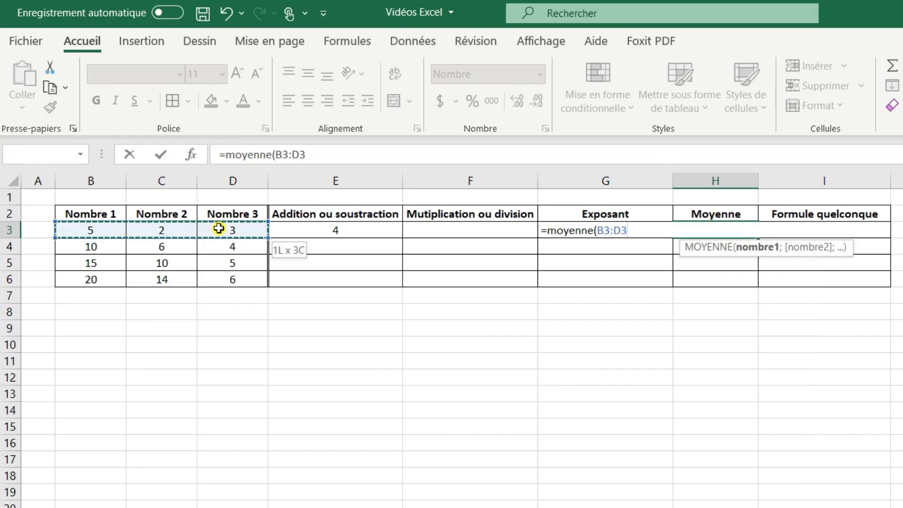
type(")")
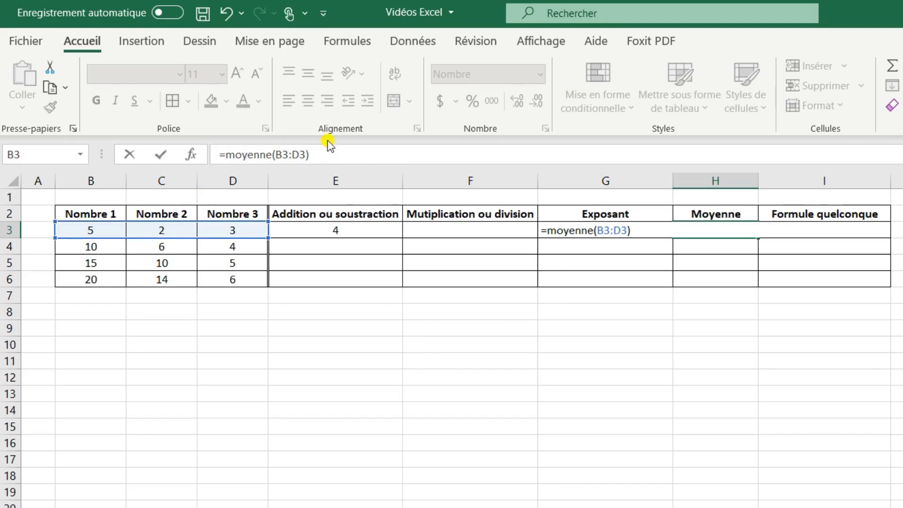
key("Return")
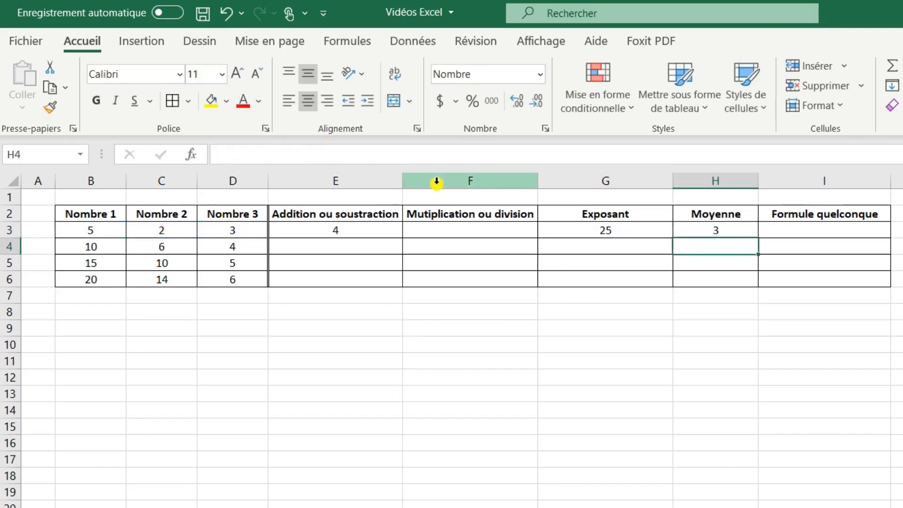
Step: Format the average in cell H3 to show one decimal place
left_click(694, 230)
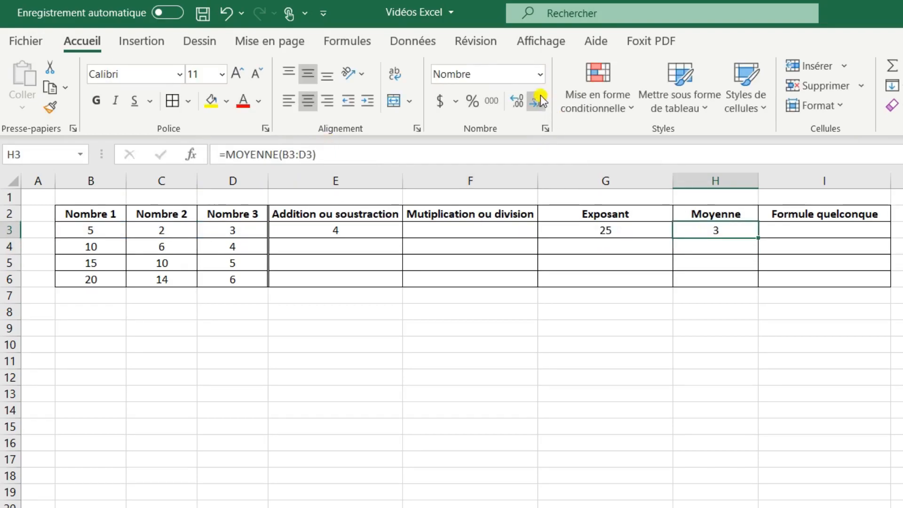
left_click(518, 101)
left_click(520, 102)
left_click(521, 101)
left_click(521, 101)
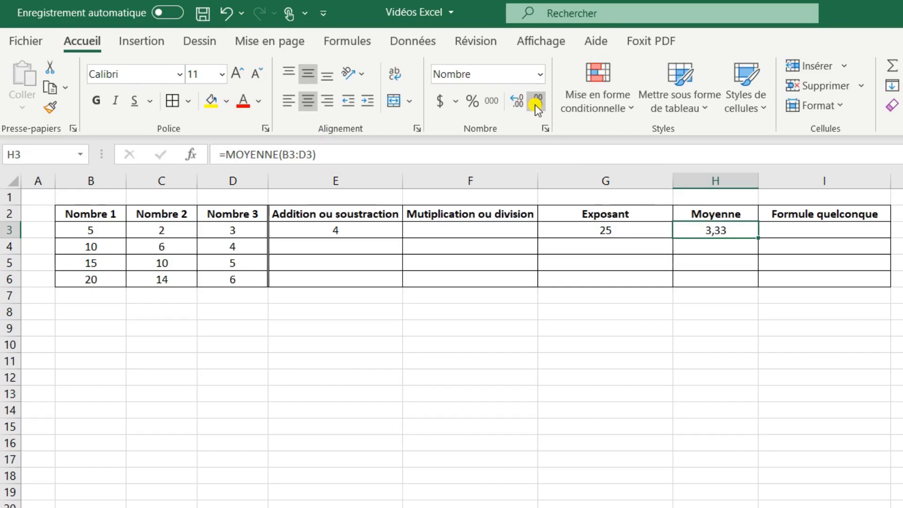
left_click(535, 104)
Step: Enter the combined formula =(B3*C3)+D3 in the Formule quelconque cell I3
left_click(789, 227)
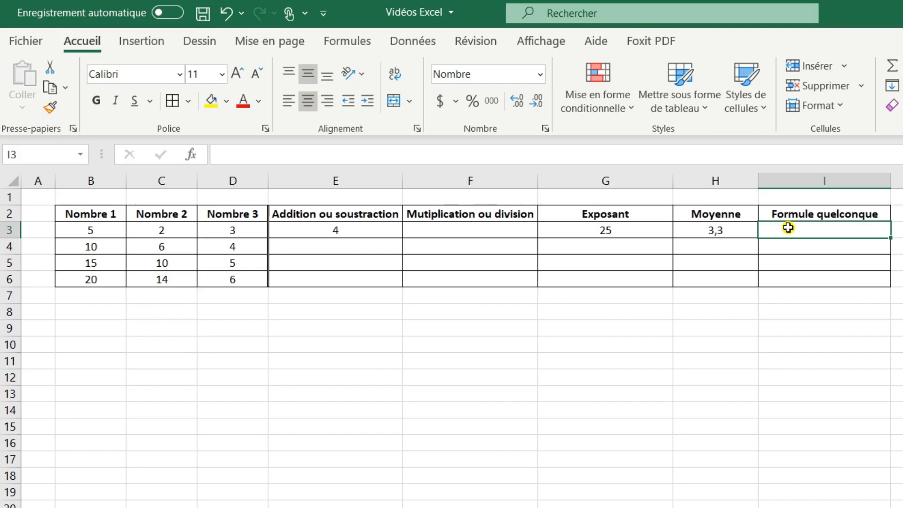
type("=")
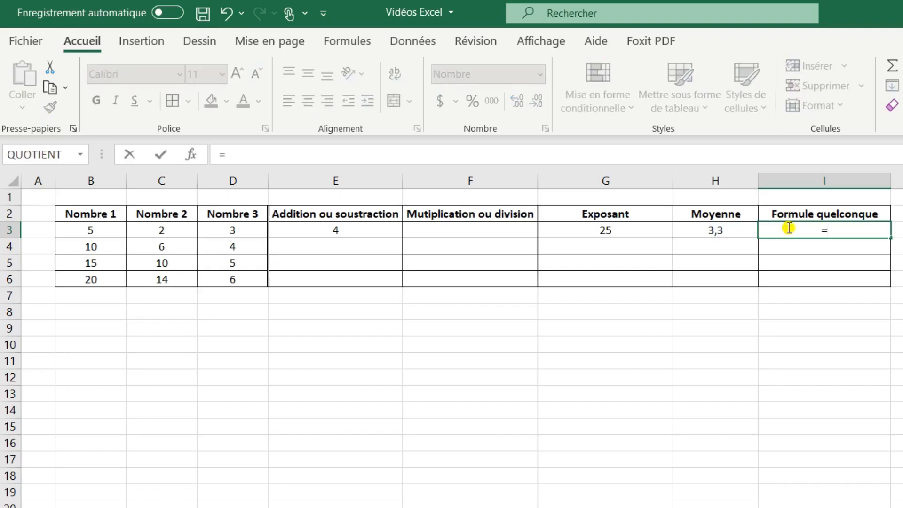
type("(")
left_click(111, 229)
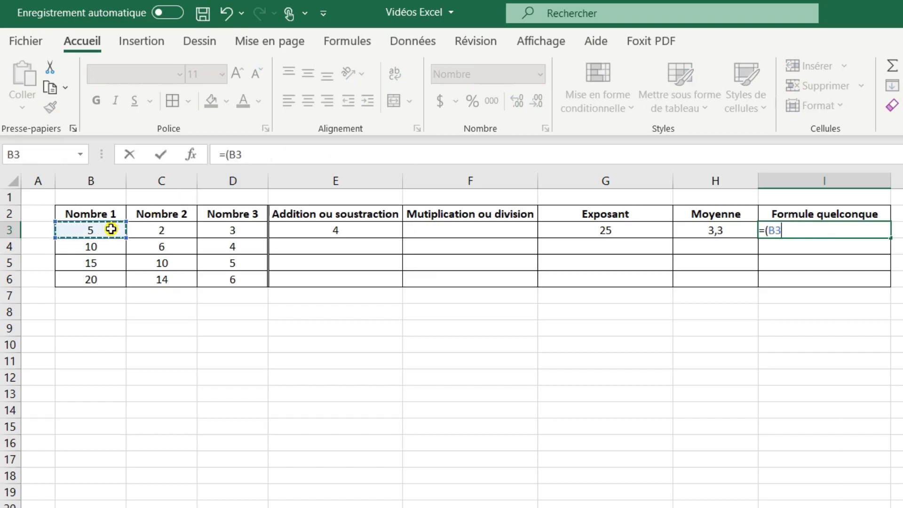
type("*")
left_click(143, 228)
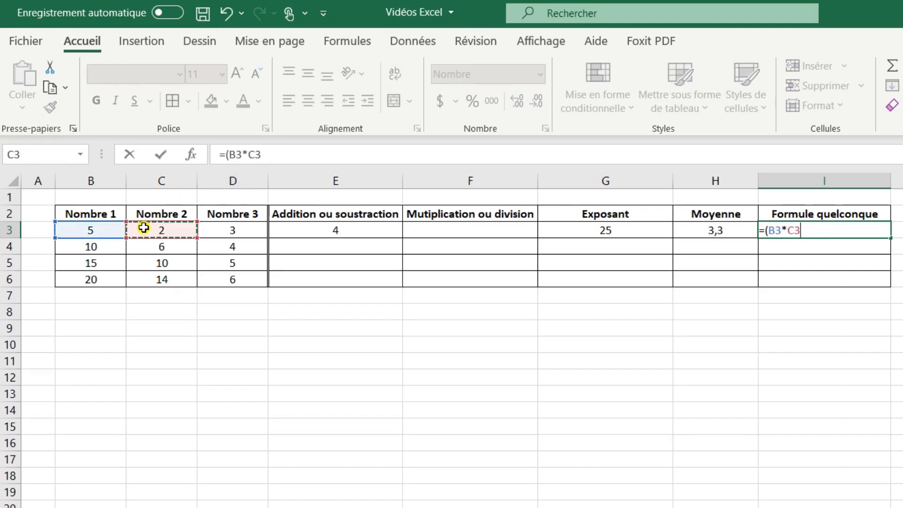
type(")")
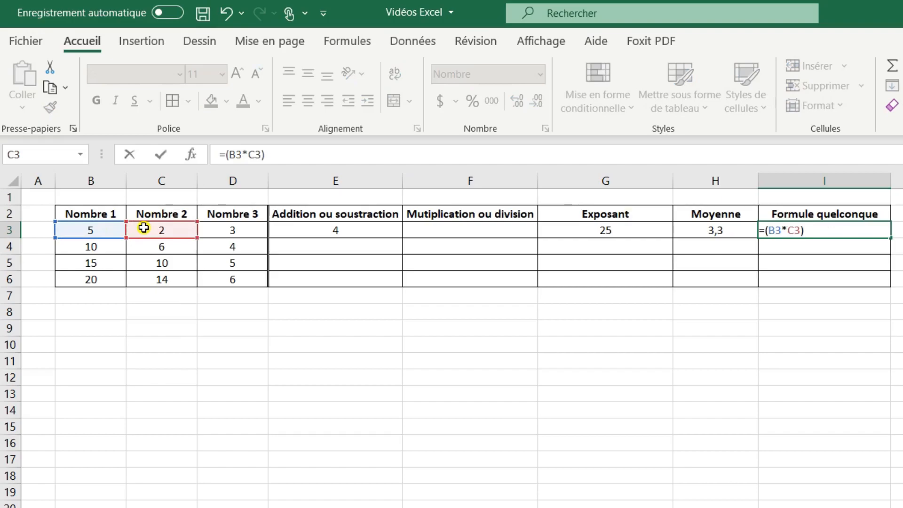
type("+")
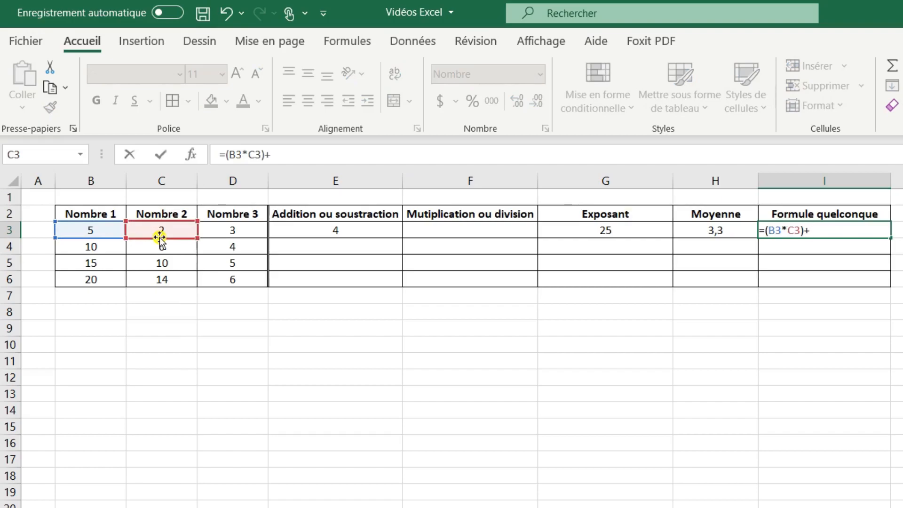
left_click(218, 229)
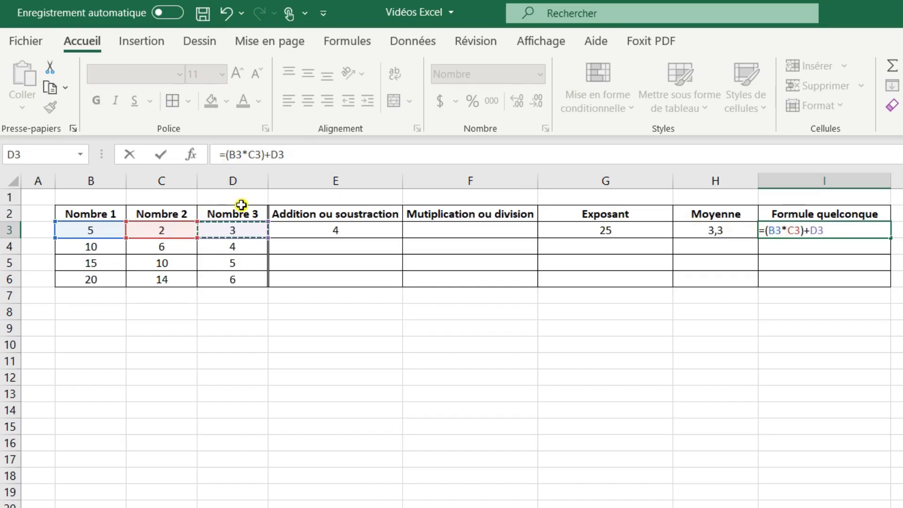
key("Return")
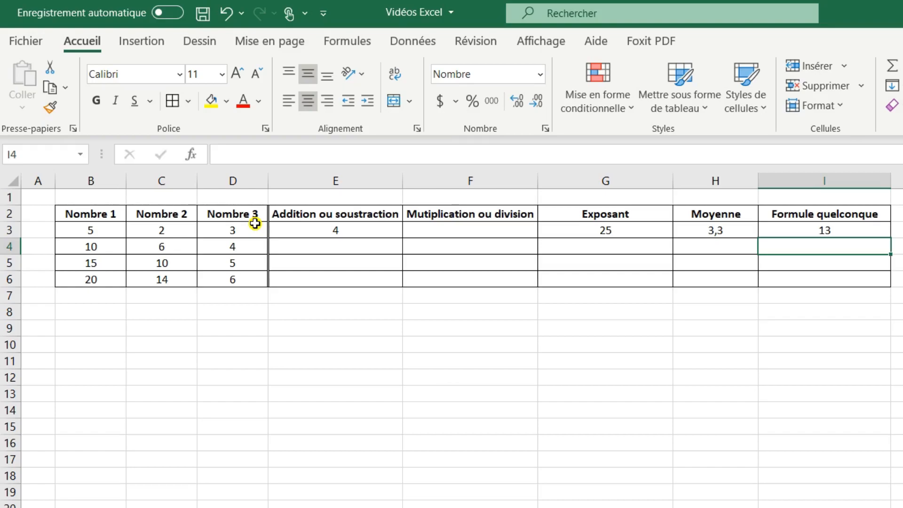
Step: Try filling the formula of cell I3 down to I6, and clear the copied formulas from I4:I6
key("Up")
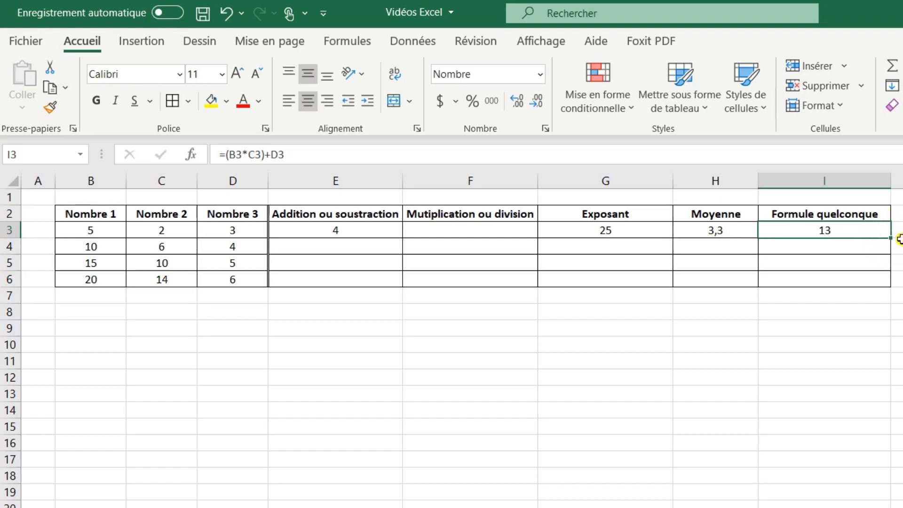
left_click_drag(893, 248, 883, 285)
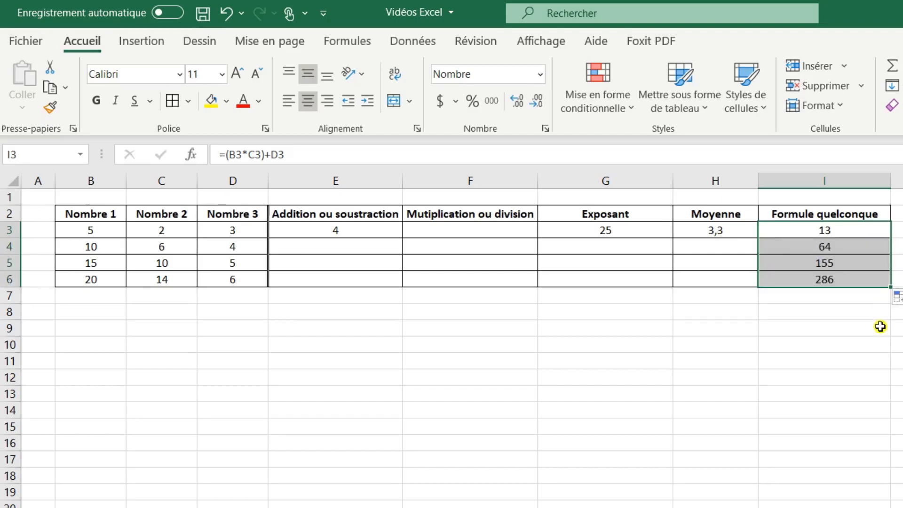
left_click(880, 326)
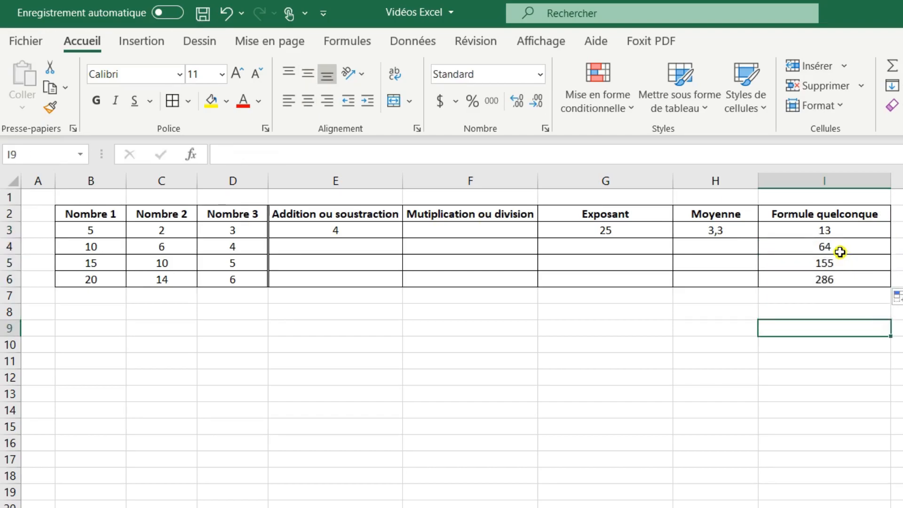
left_click_drag(842, 246, 848, 275)
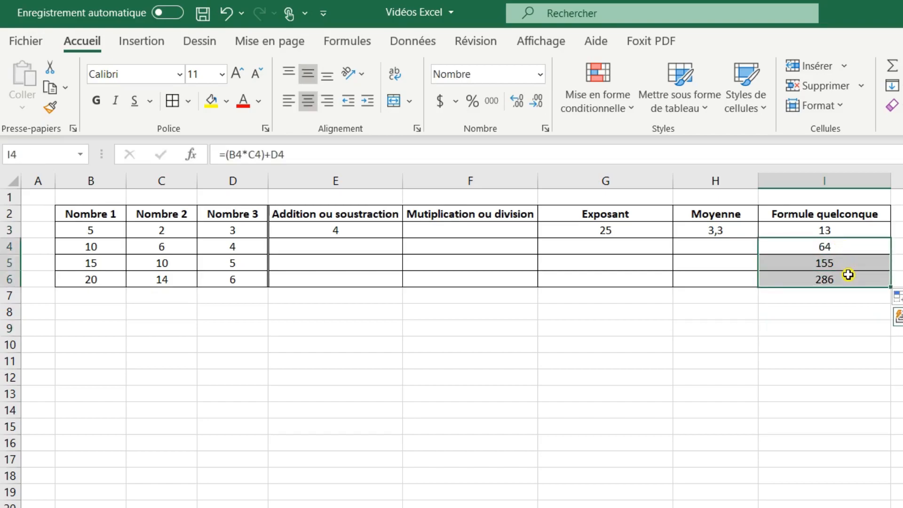
key("Delete")
Step: Enter the multiplication formula =B3*C3 in the Mutiplication ou division cell F3
left_click(524, 231)
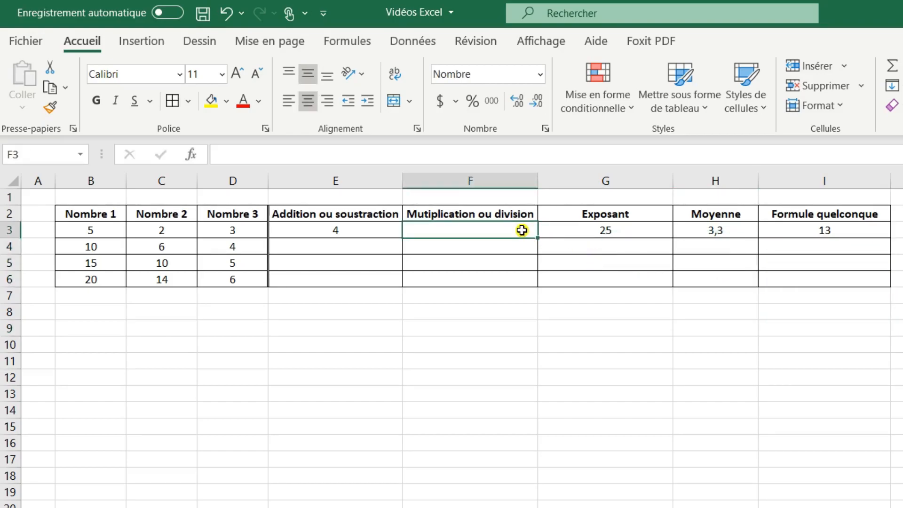
left_click(335, 156)
type("=")
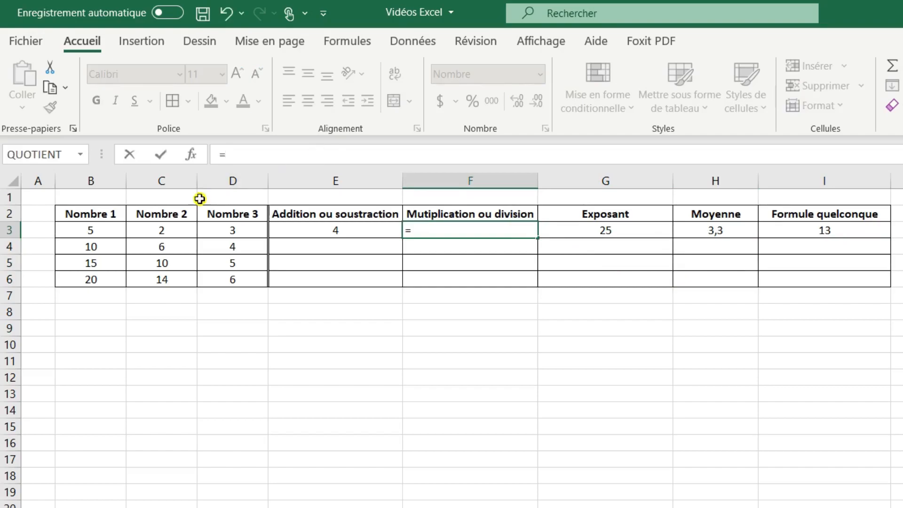
left_click(117, 234)
type("*")
left_click(149, 230)
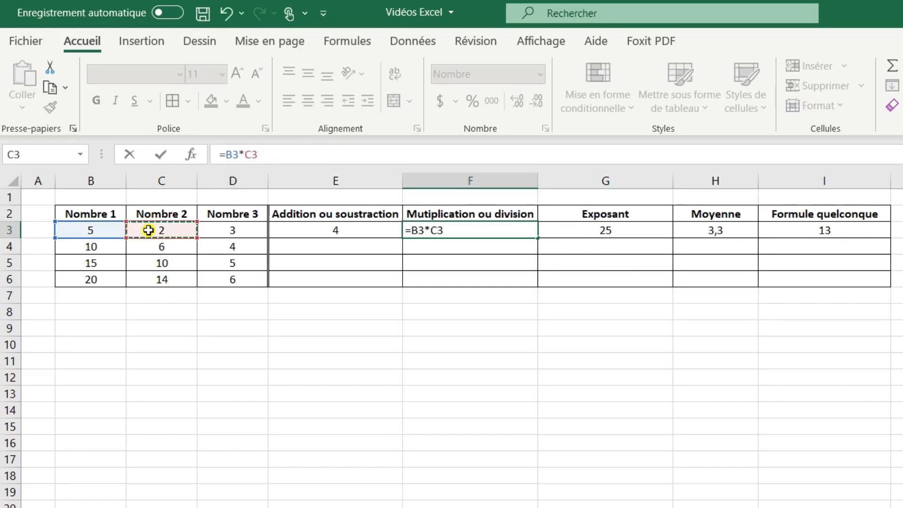
key("Return")
Step: Review the formulas in cells E3 to I3 and the rows below that still lack them
left_click(340, 232)
left_click(426, 227)
left_click(557, 227)
left_click(696, 228)
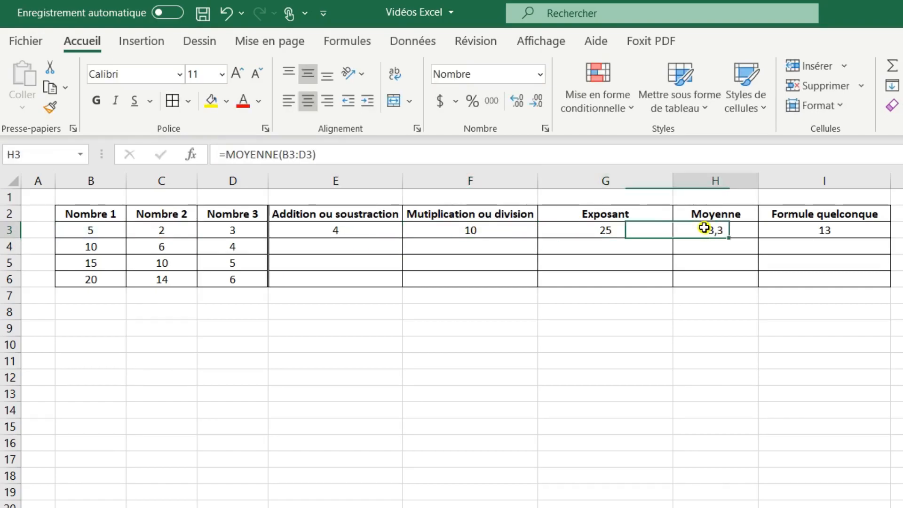
left_click(780, 232)
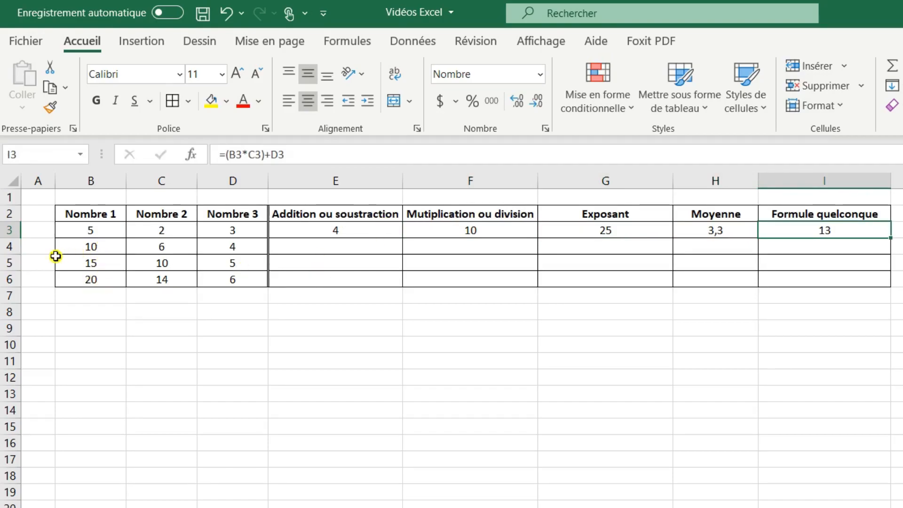
left_click(8, 246)
left_click(8, 264)
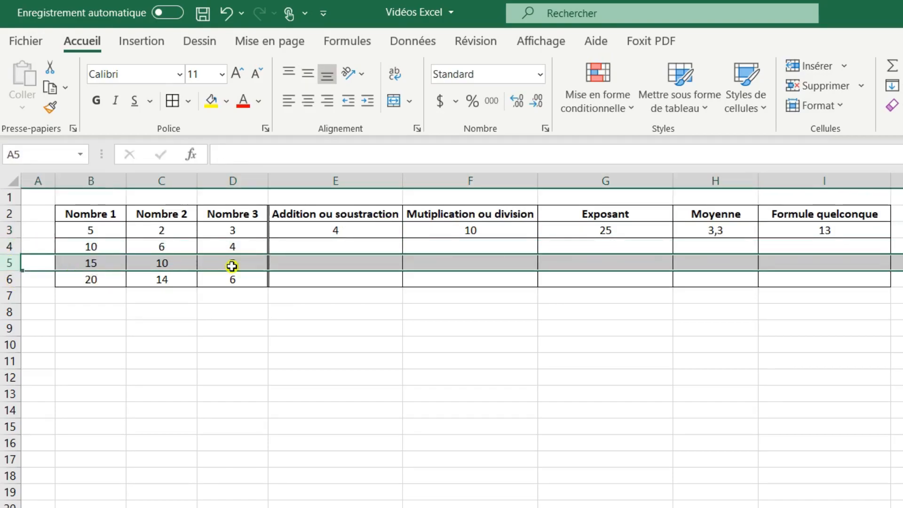
left_click(391, 231)
left_click(395, 259)
Step: Fill all the row 3 formulas in E3:I3 down together through row 6
left_click_drag(382, 230, 850, 232)
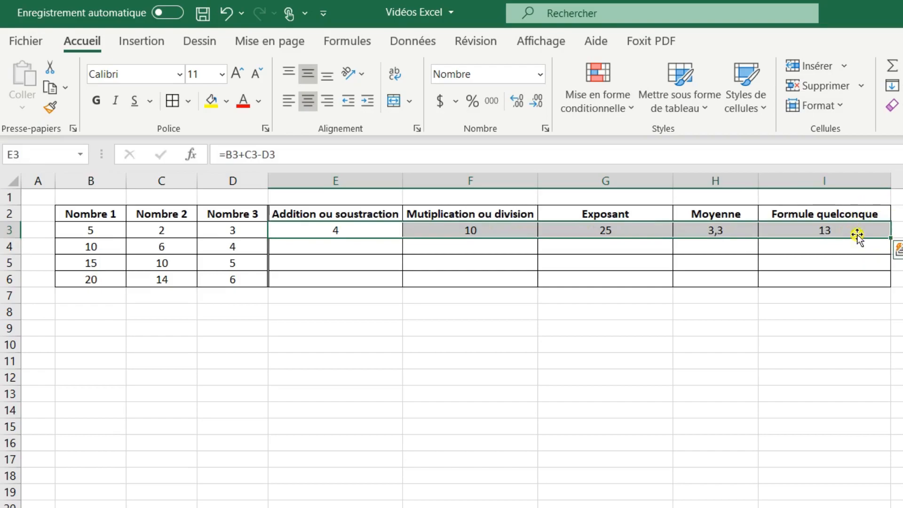
left_click_drag(891, 238, 898, 281)
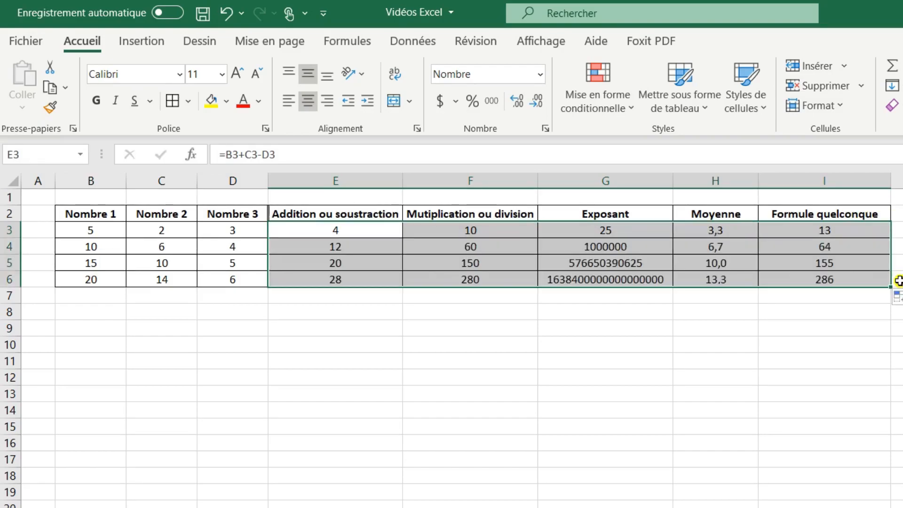
left_click(832, 339)
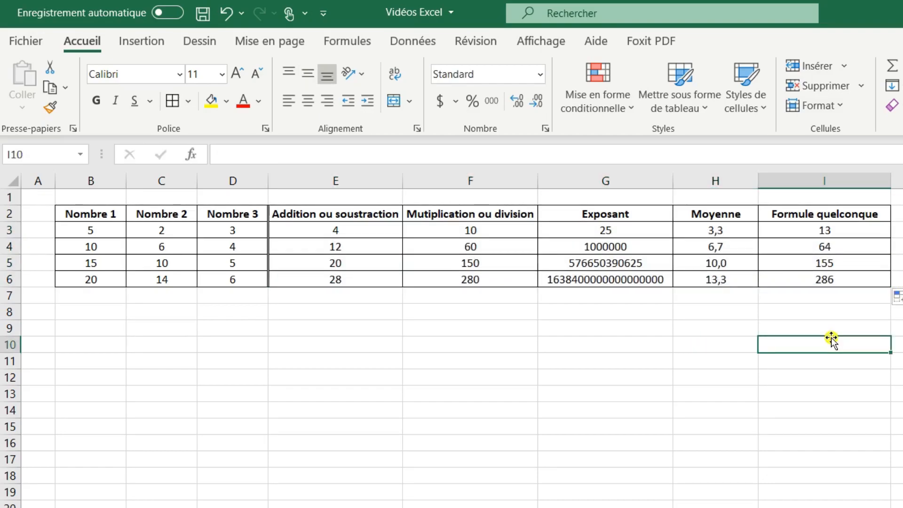